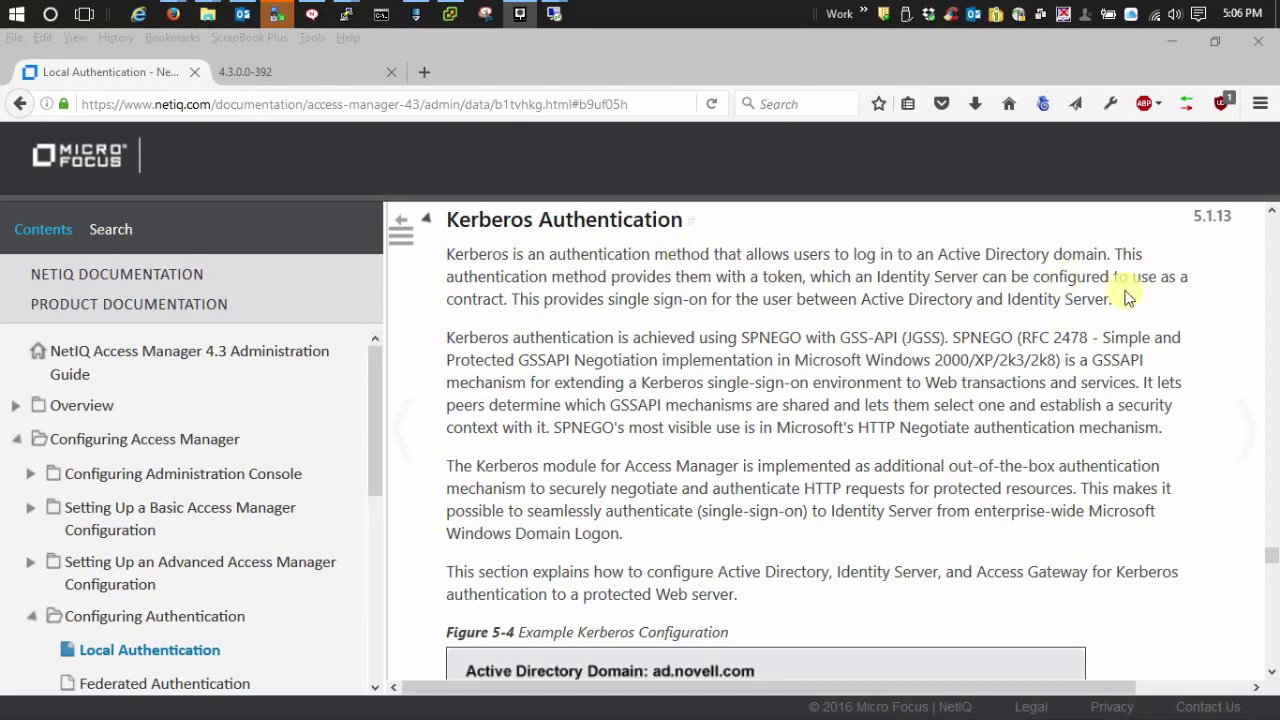
Scroll past the Kerberos diagram and Prerequisites to the Identity Server user account section.
scroll(1171, 263, down, 2)
scroll(1171, 263, down, 3)
scroll(1188, 265, down, 3)
scroll(1171, 266, down, 2)
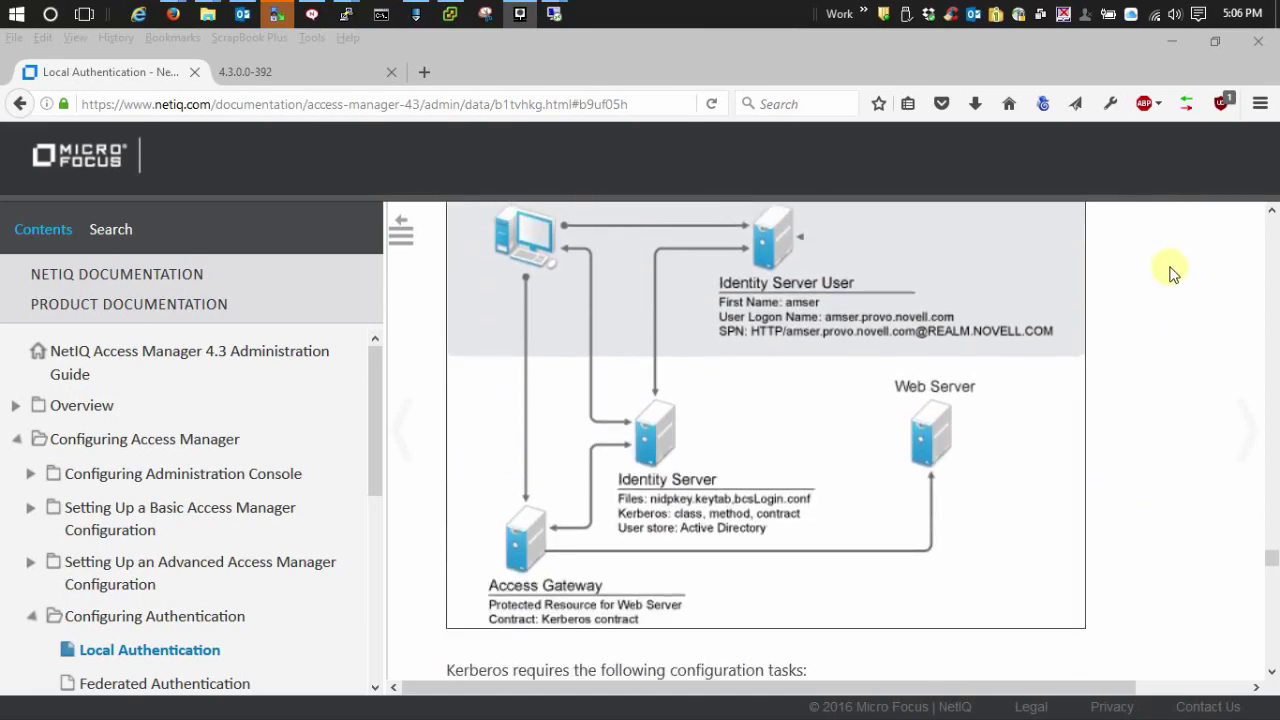
scroll(1174, 270, down, 2)
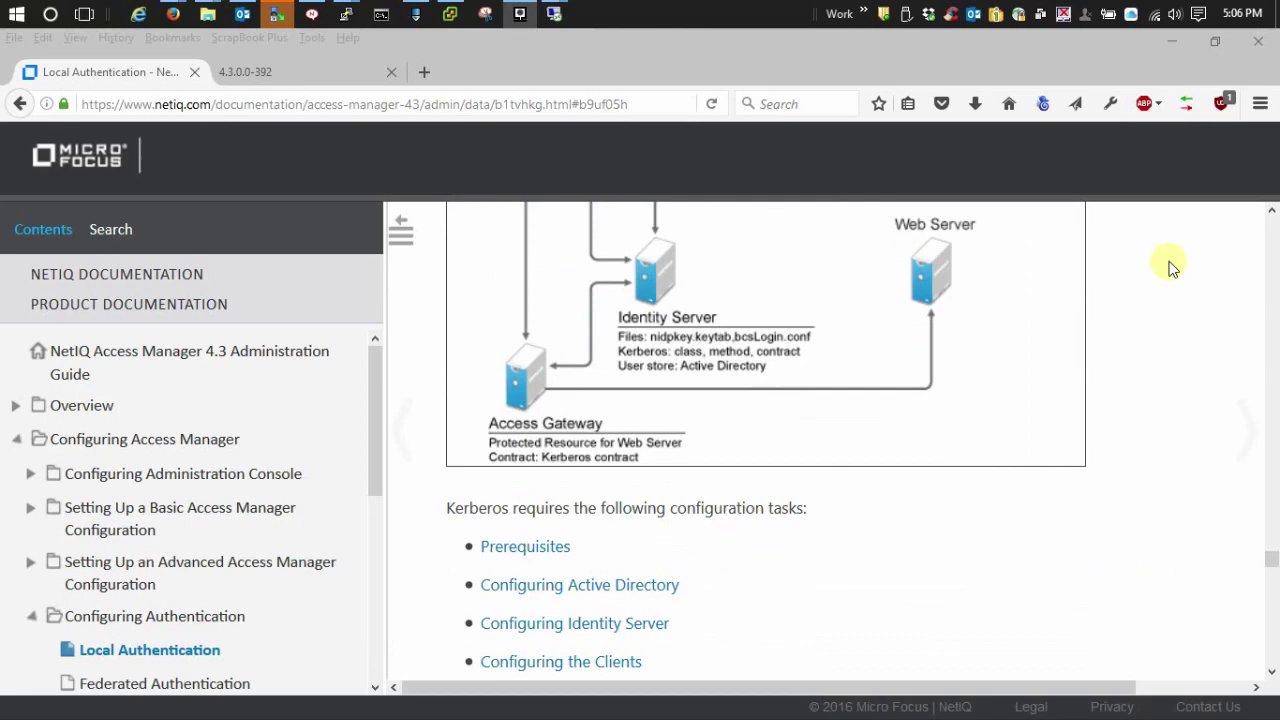
scroll(1176, 278, down, 1)
scroll(1176, 278, down, 2)
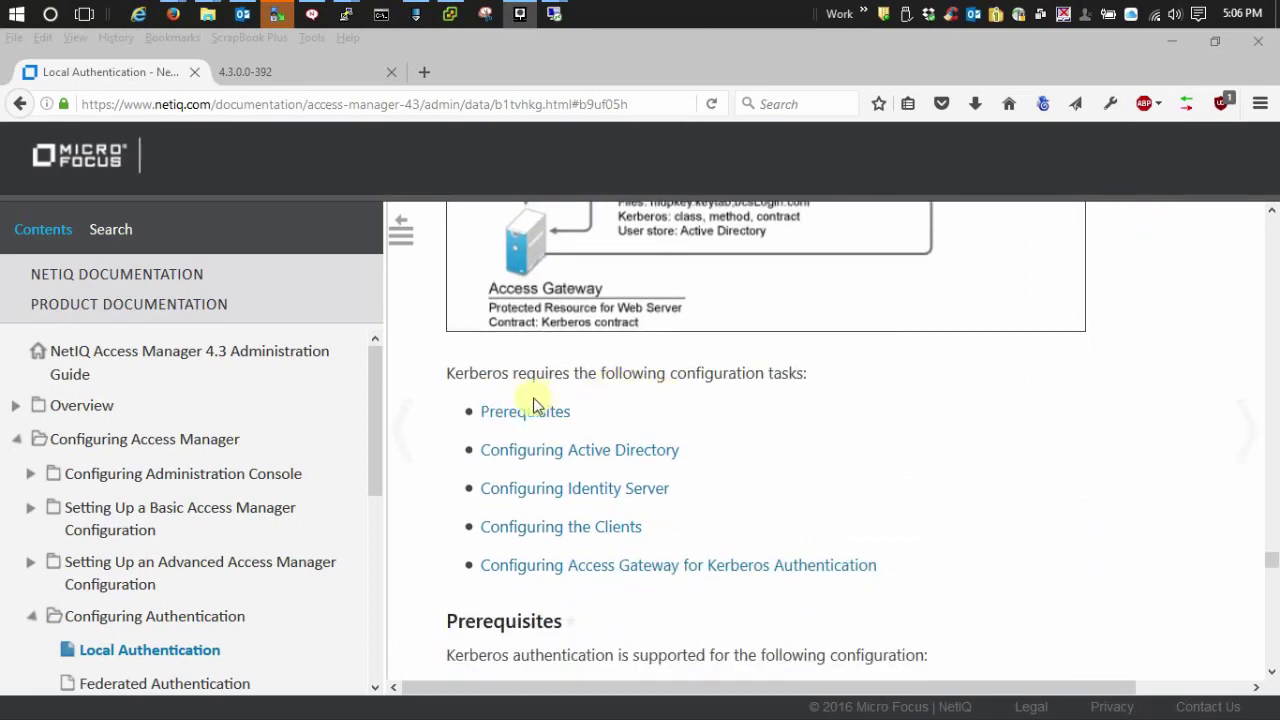
scroll(1000, 400, down, 4)
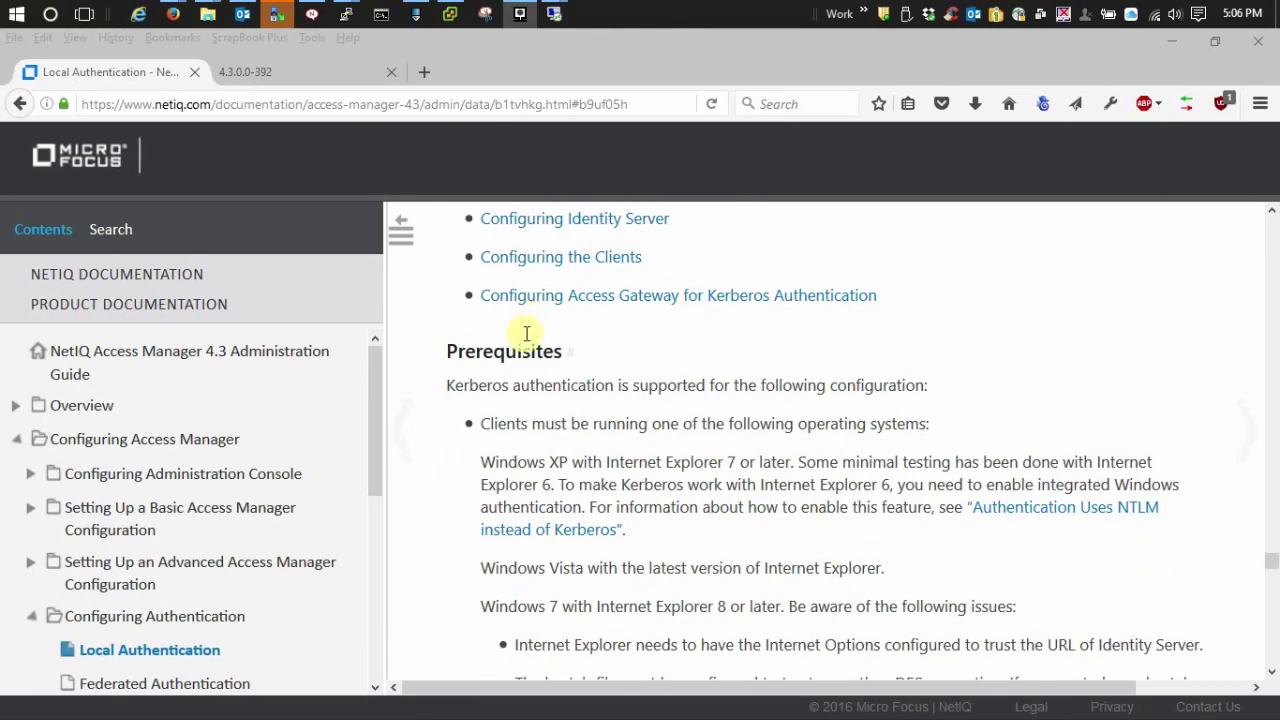
scroll(1023, 277, down, 1)
scroll(800, 283, down, 1)
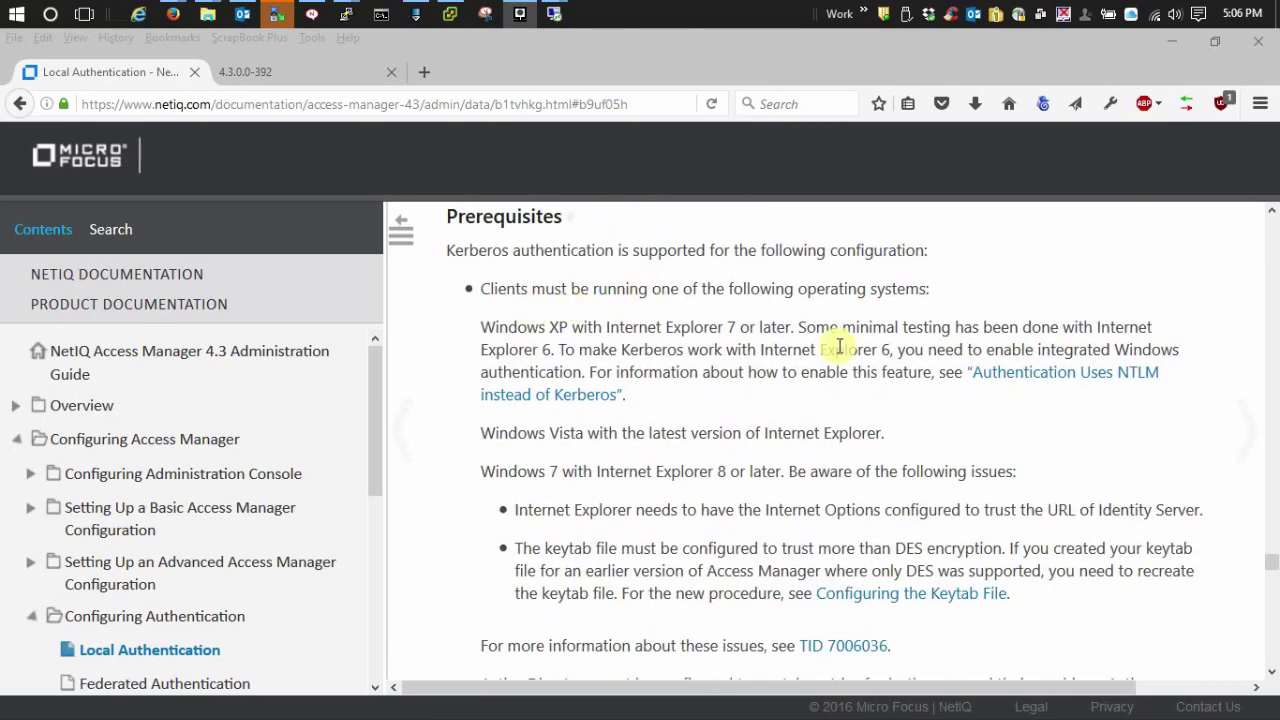
scroll(1035, 400, down, 1)
scroll(1035, 400, down, 1)
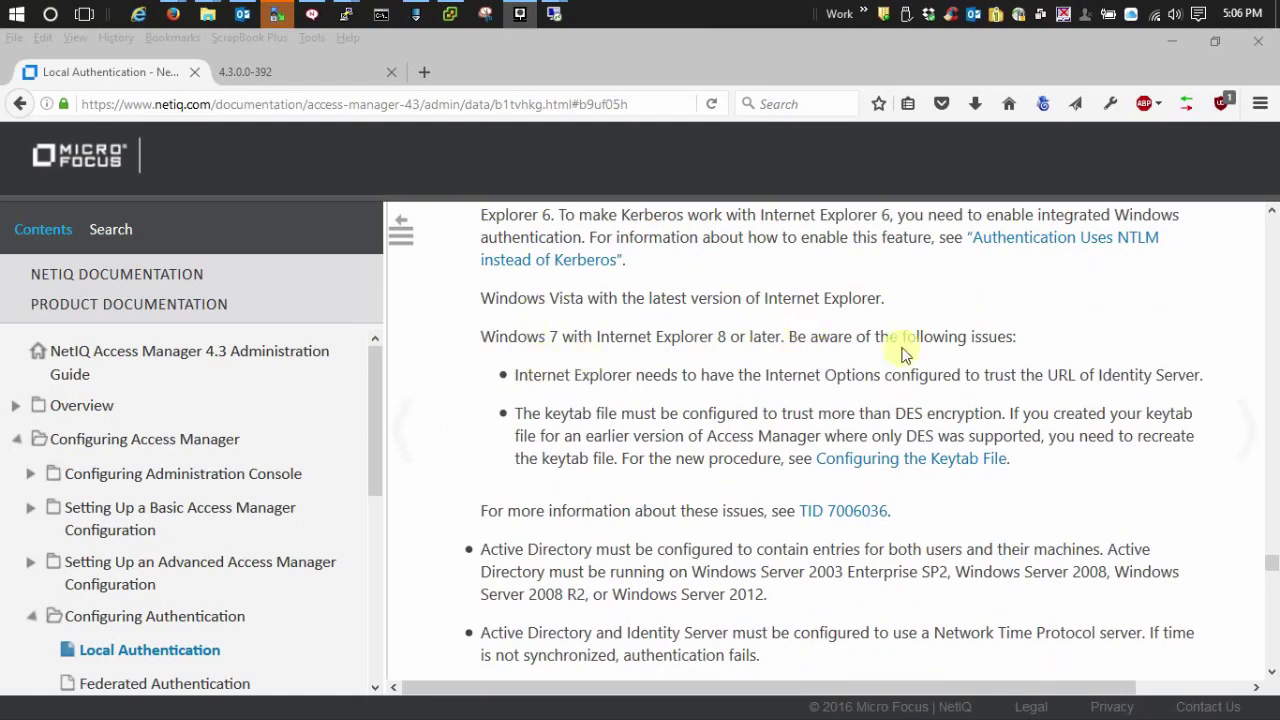
scroll(1177, 400, down, 1)
scroll(1091, 280, down, 3)
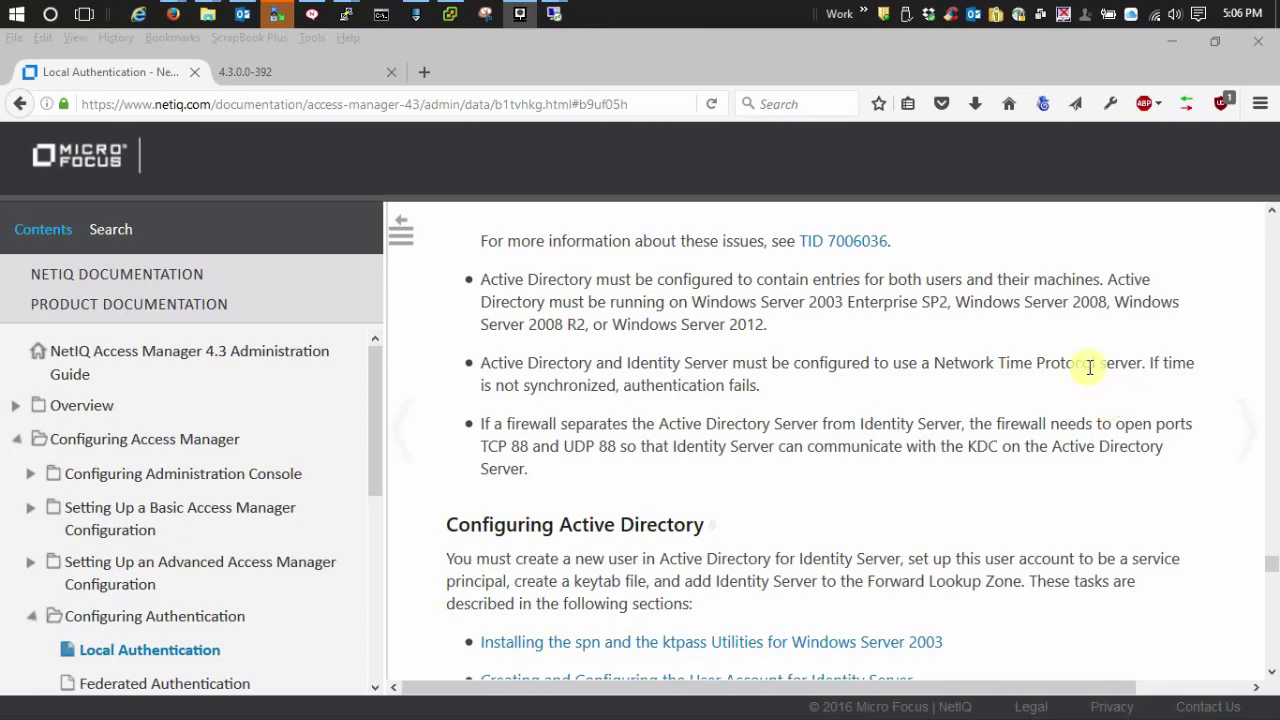
scroll(1090, 367, down, 5)
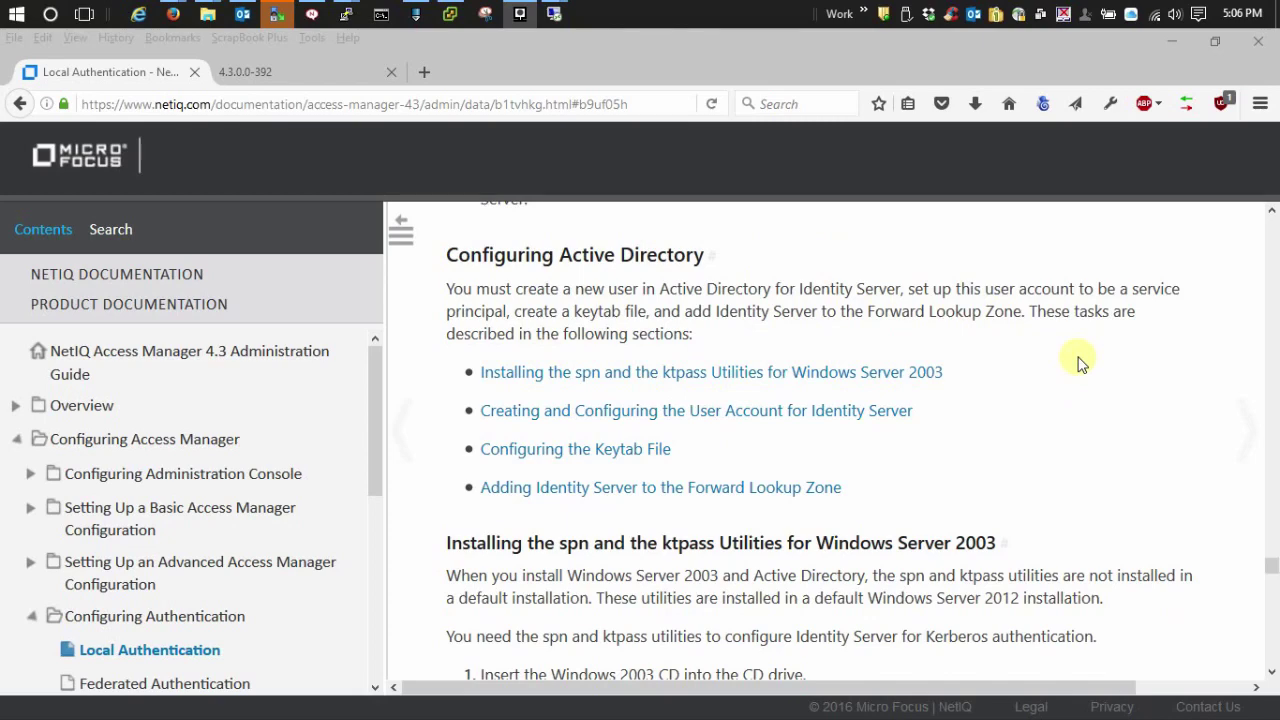
scroll(1078, 364, down, 2)
scroll(1040, 325, down, 2)
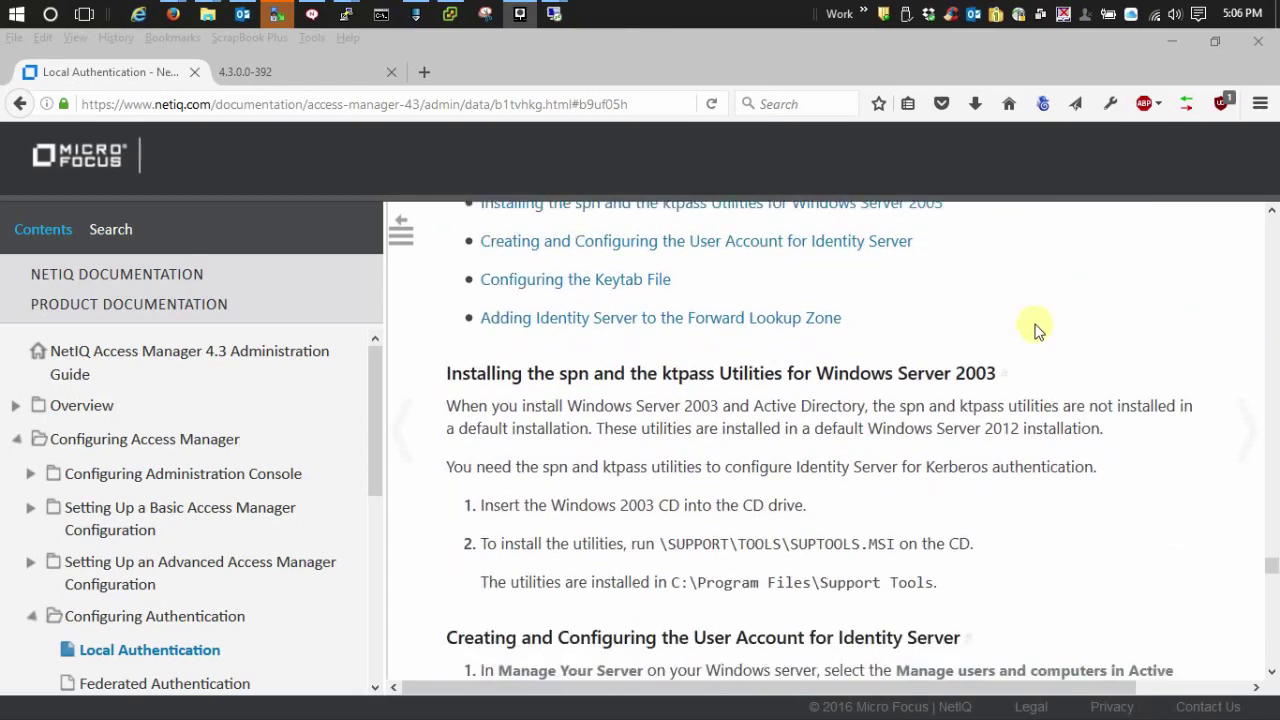
scroll(1033, 314, down, 2)
scroll(914, 277, down, 2)
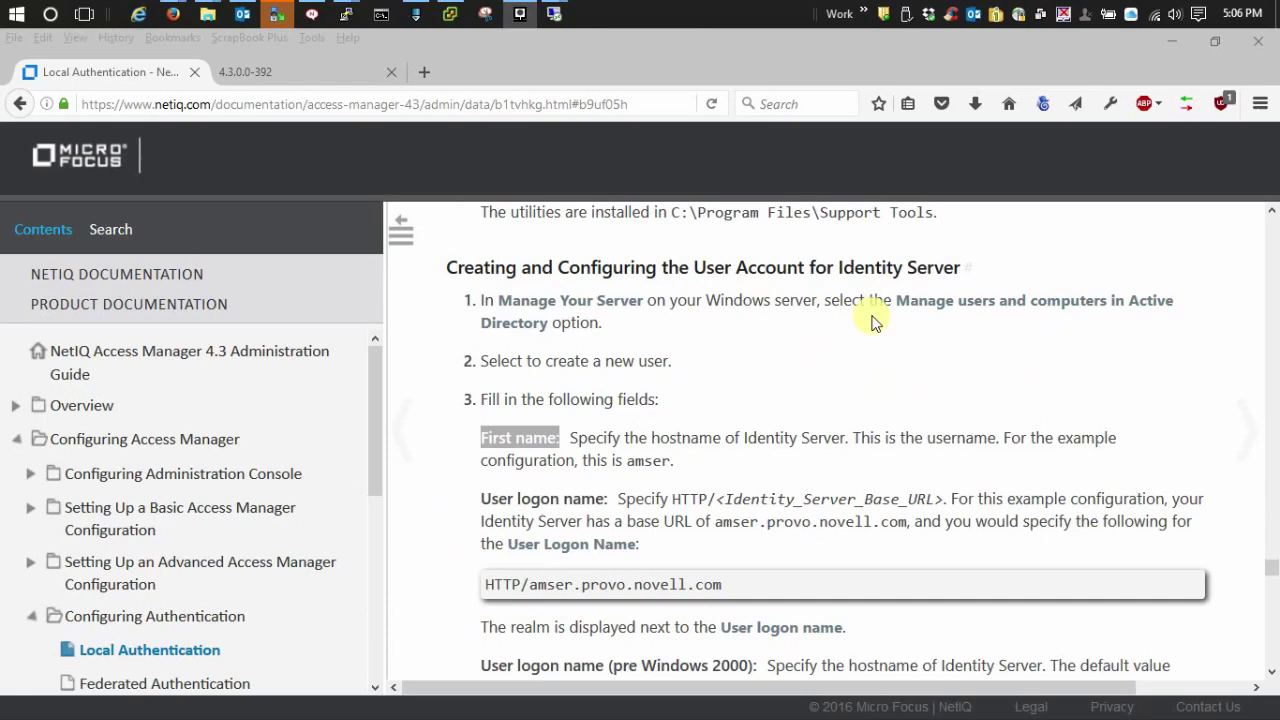
scroll(845, 314, down, 1)
scroll(491, 297, down, 1)
scroll(536, 334, up, 1)
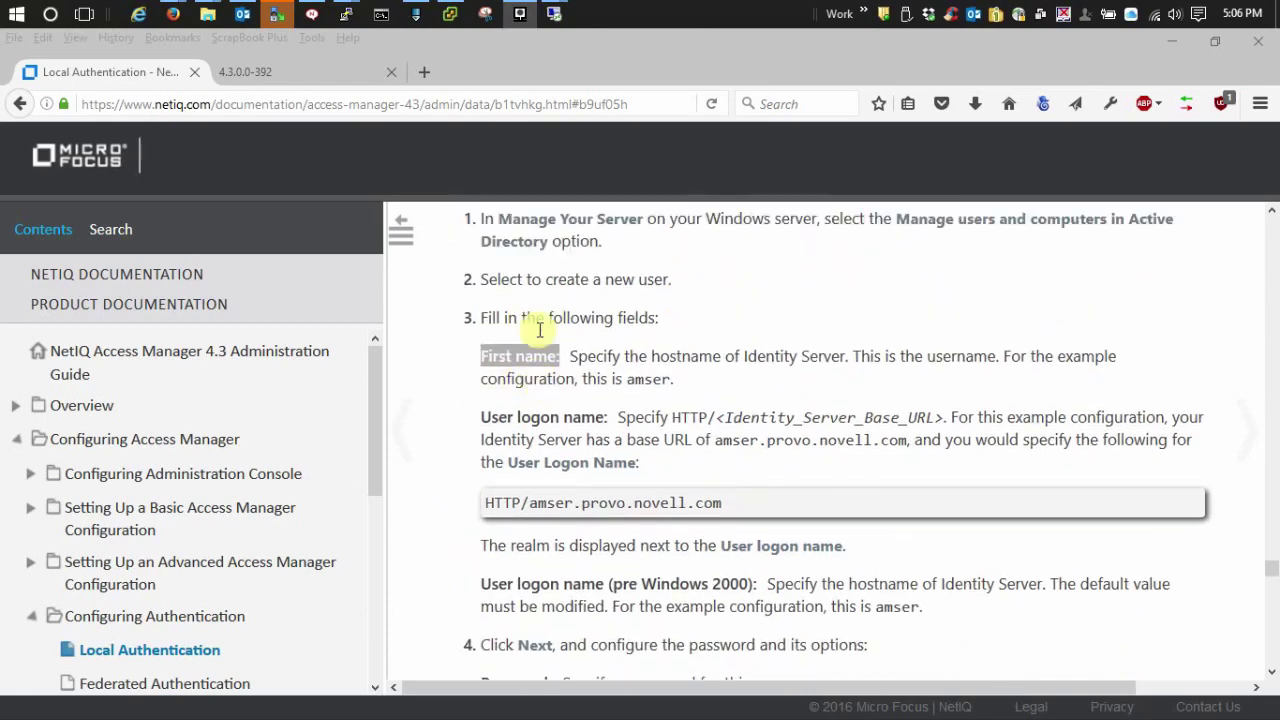
scroll(506, 437, up, 1)
click(472, 443)
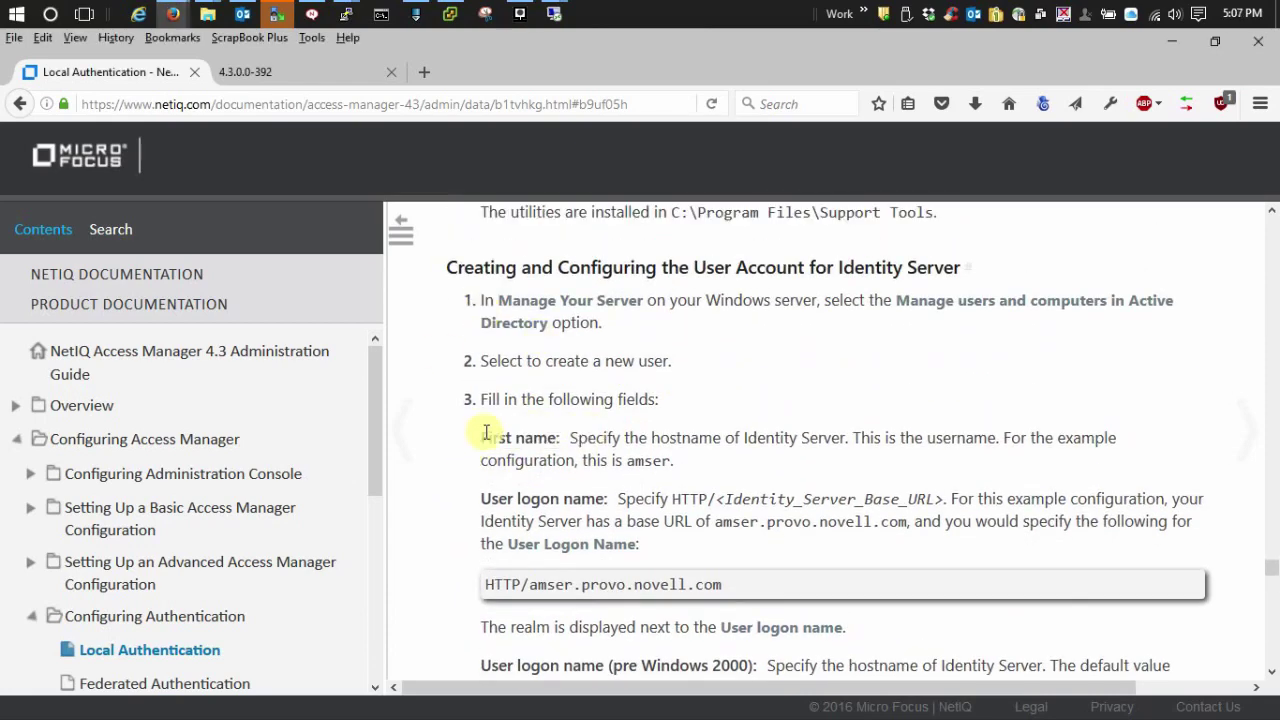
drag(481, 437, 566, 440)
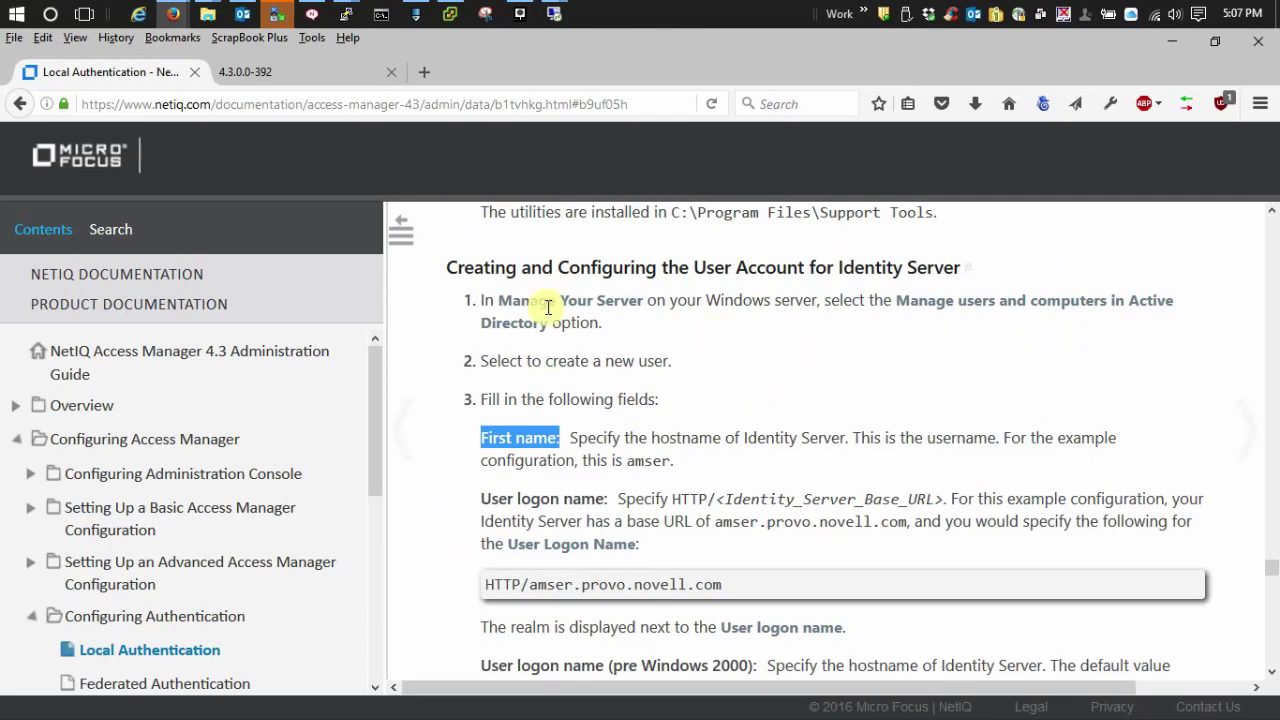
click(447, 510)
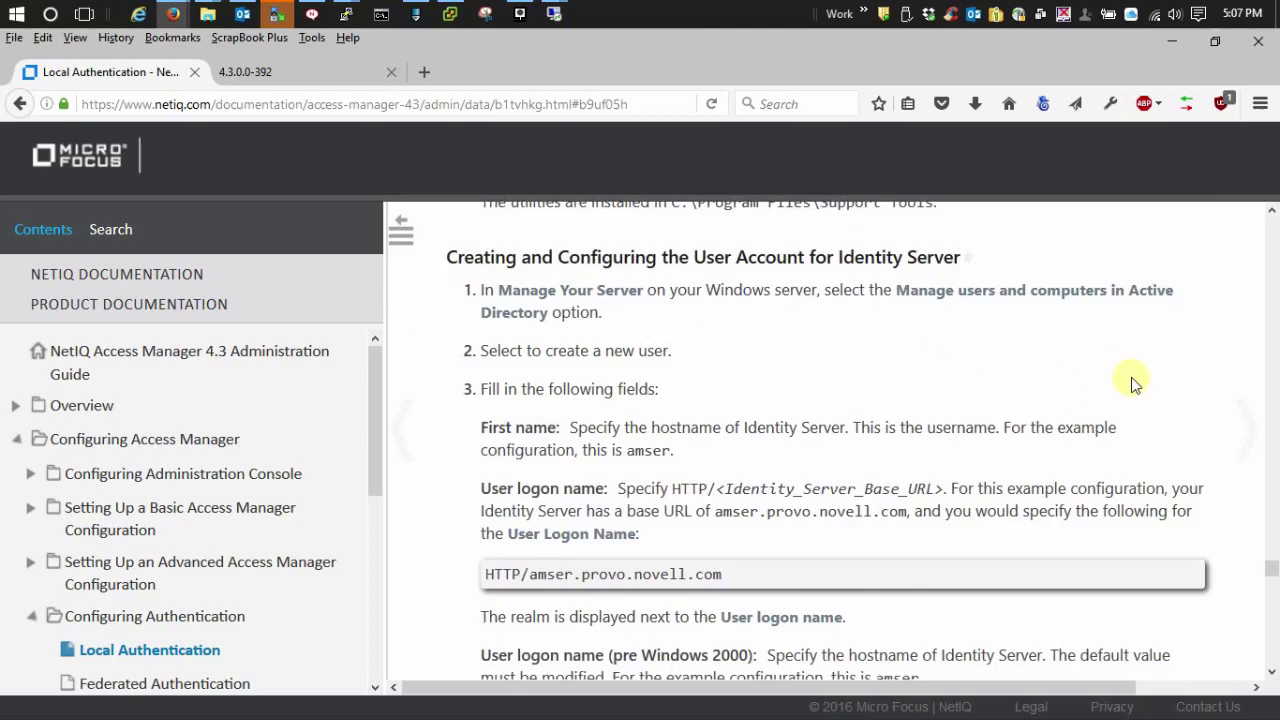
scroll(1137, 380, down, 3)
mouse_move(553, 14)
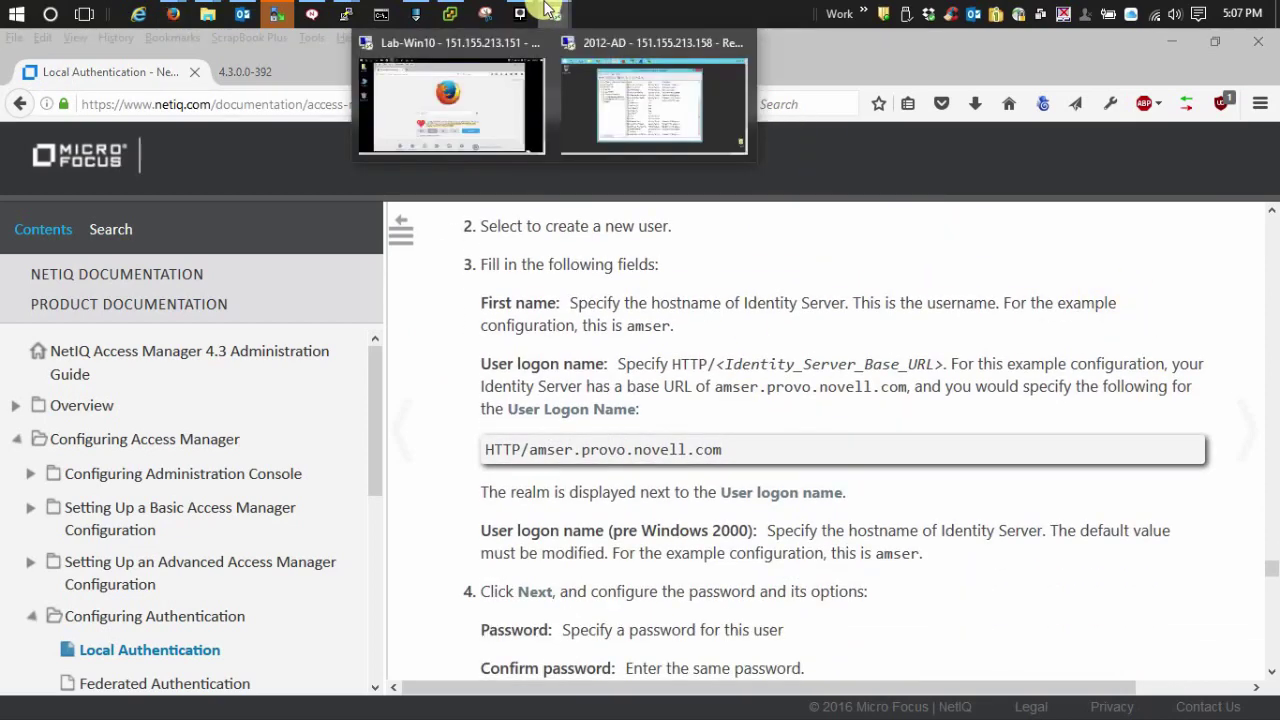
click(643, 110)
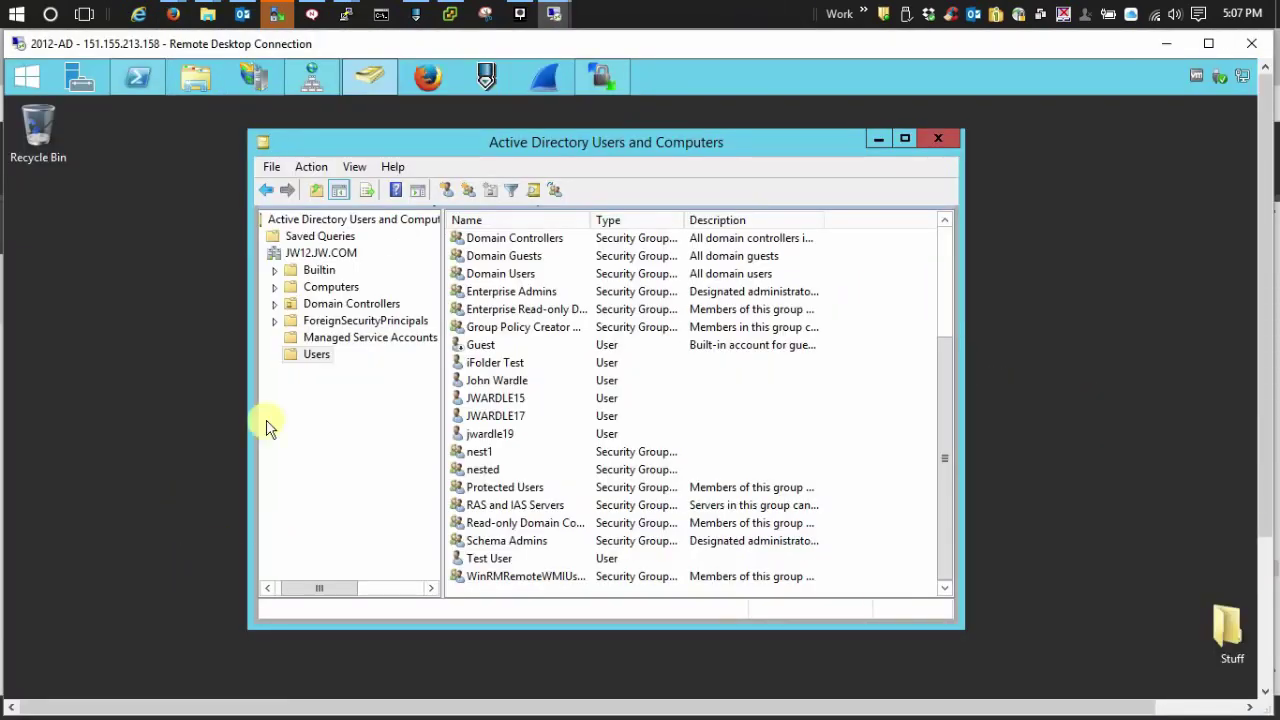
right_click(310, 360)
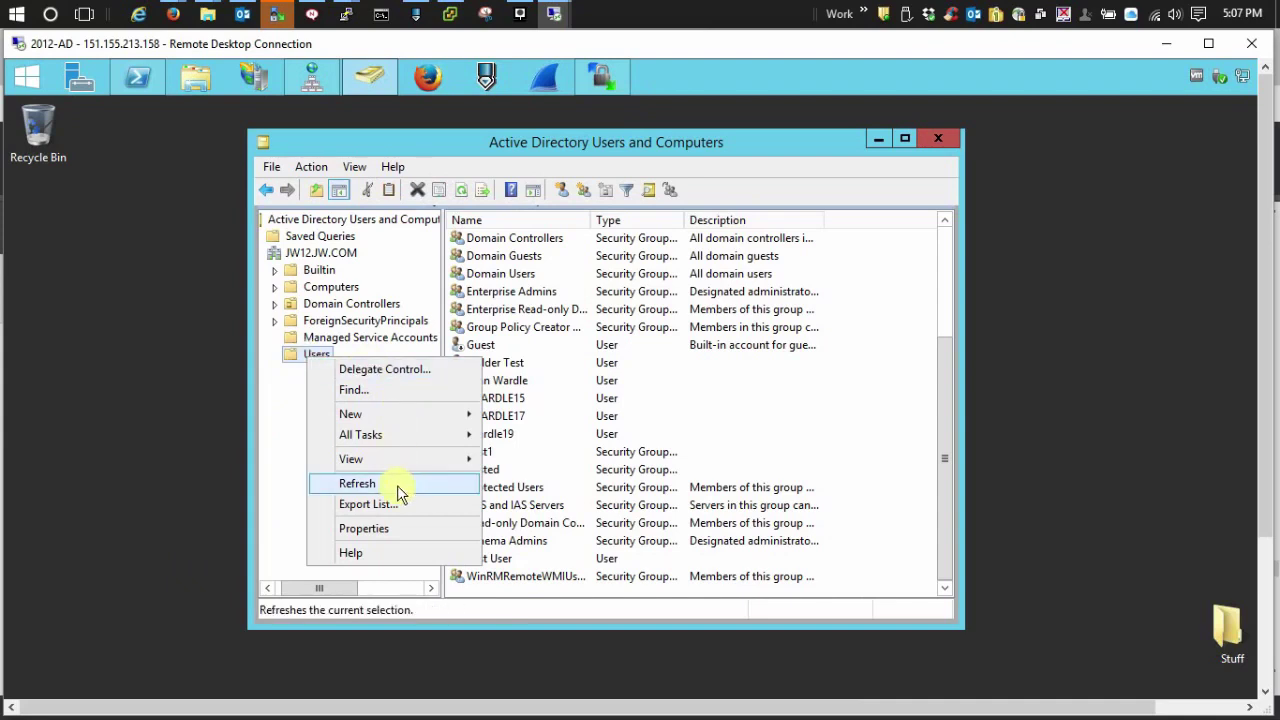
mouse_move(350, 414)
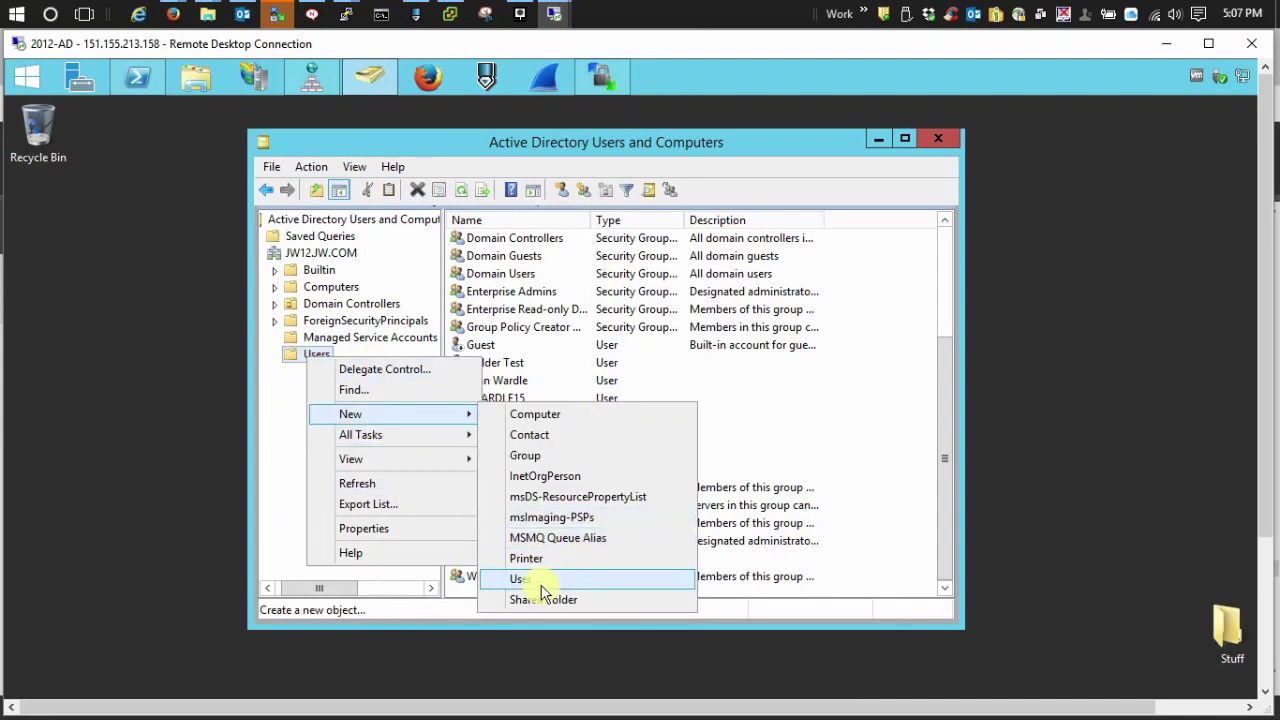
click(540, 578)
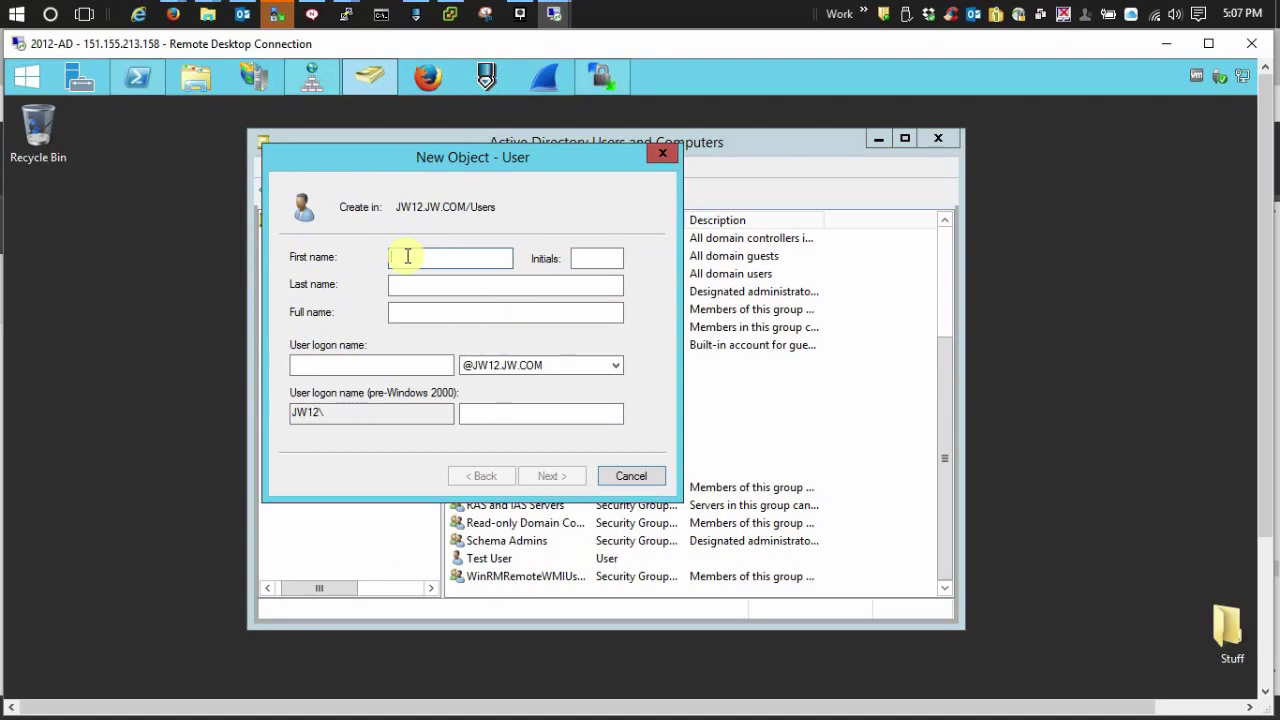
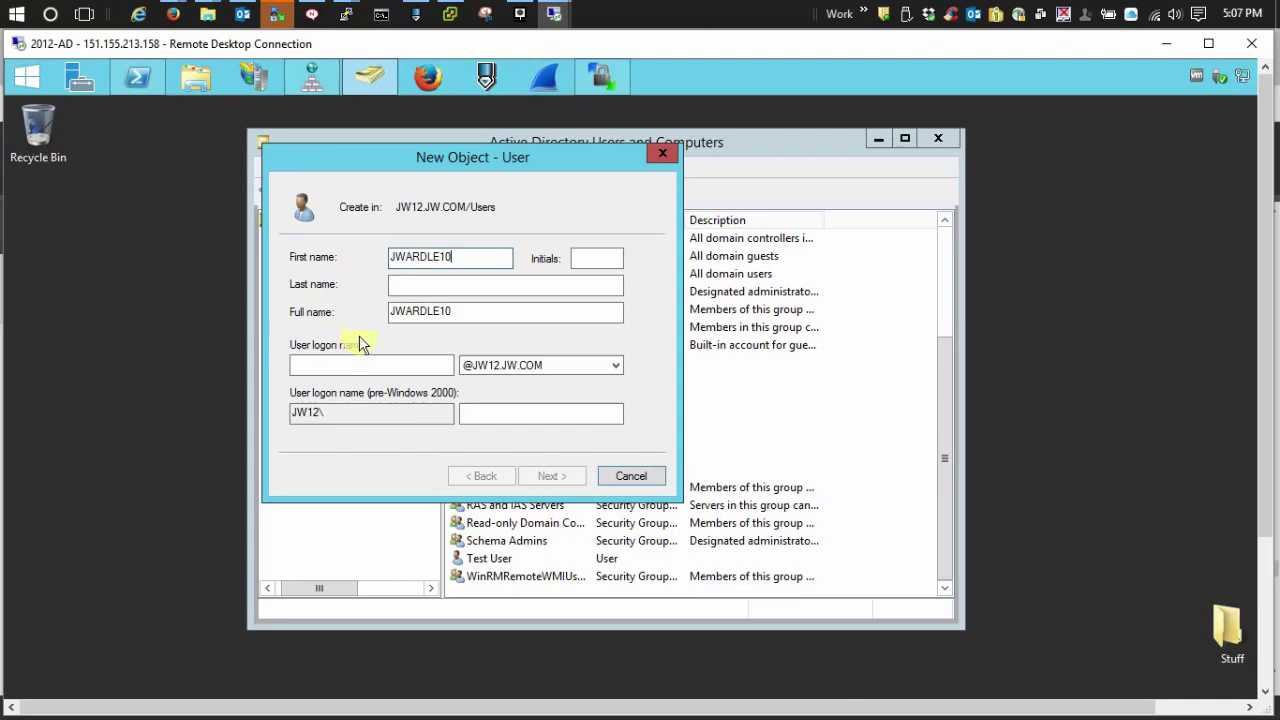
click(358, 369)
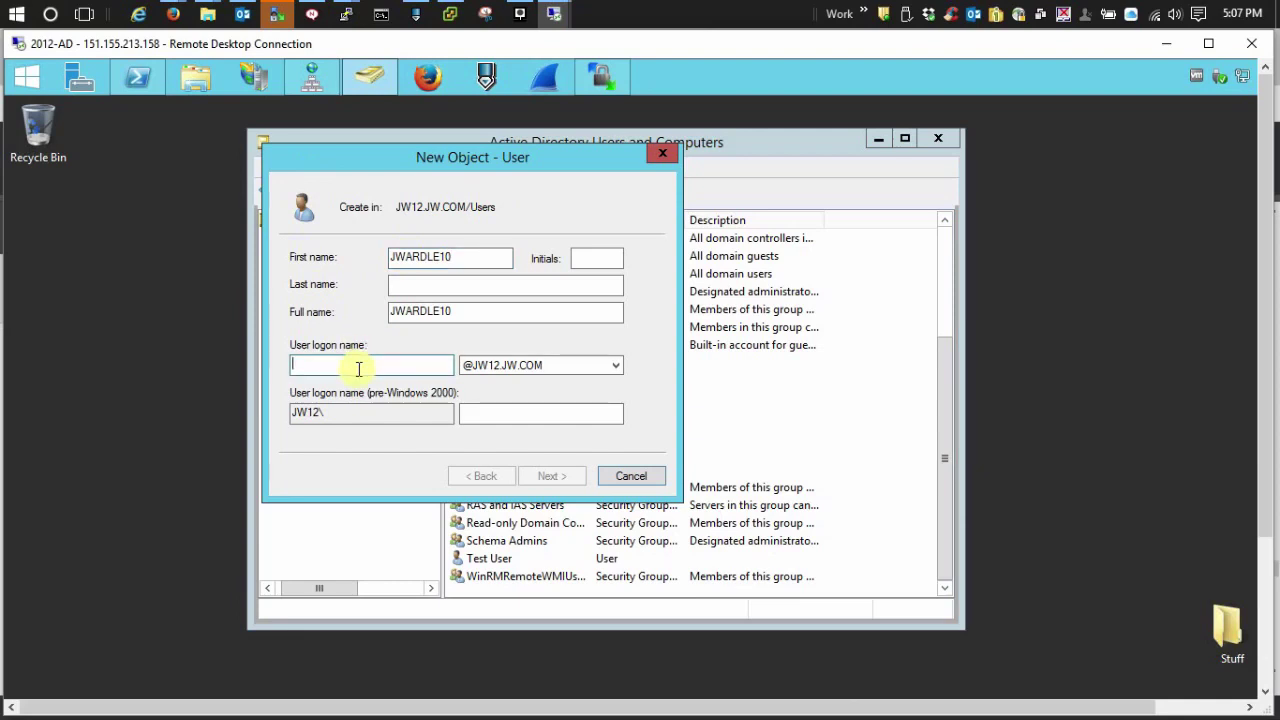
text(H)
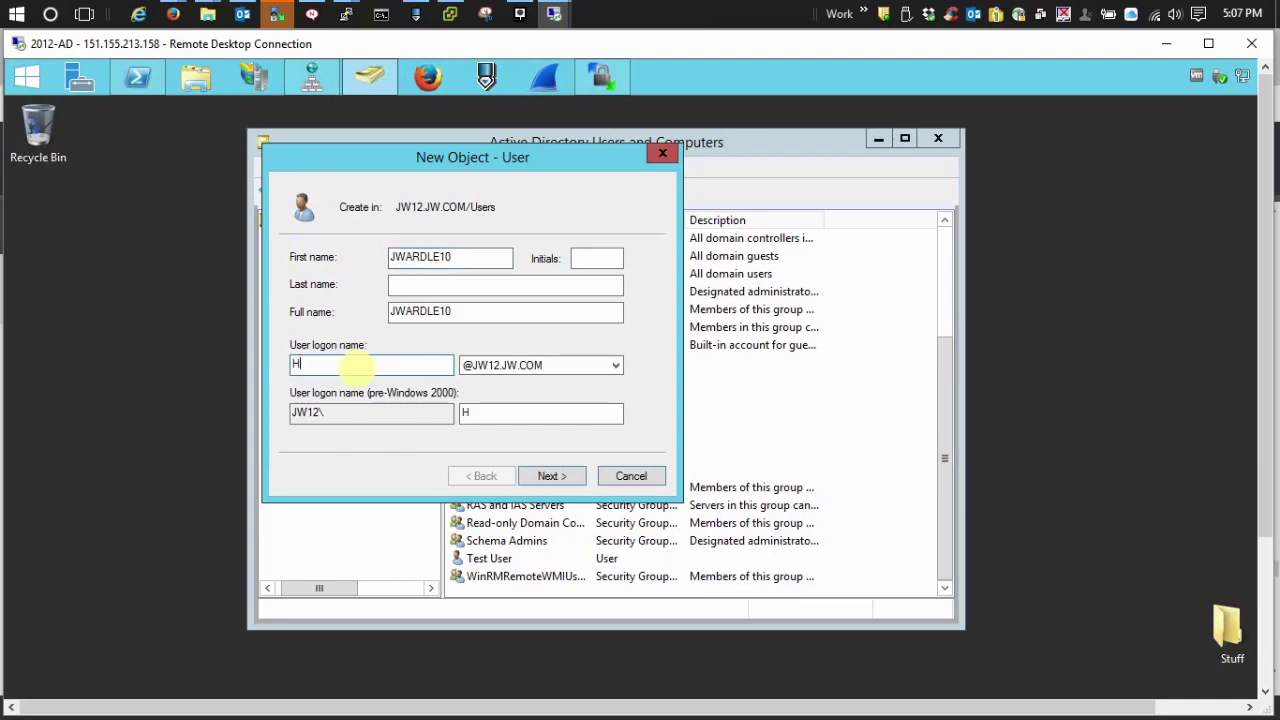
text(TTP/)
text(i)
text(dp)
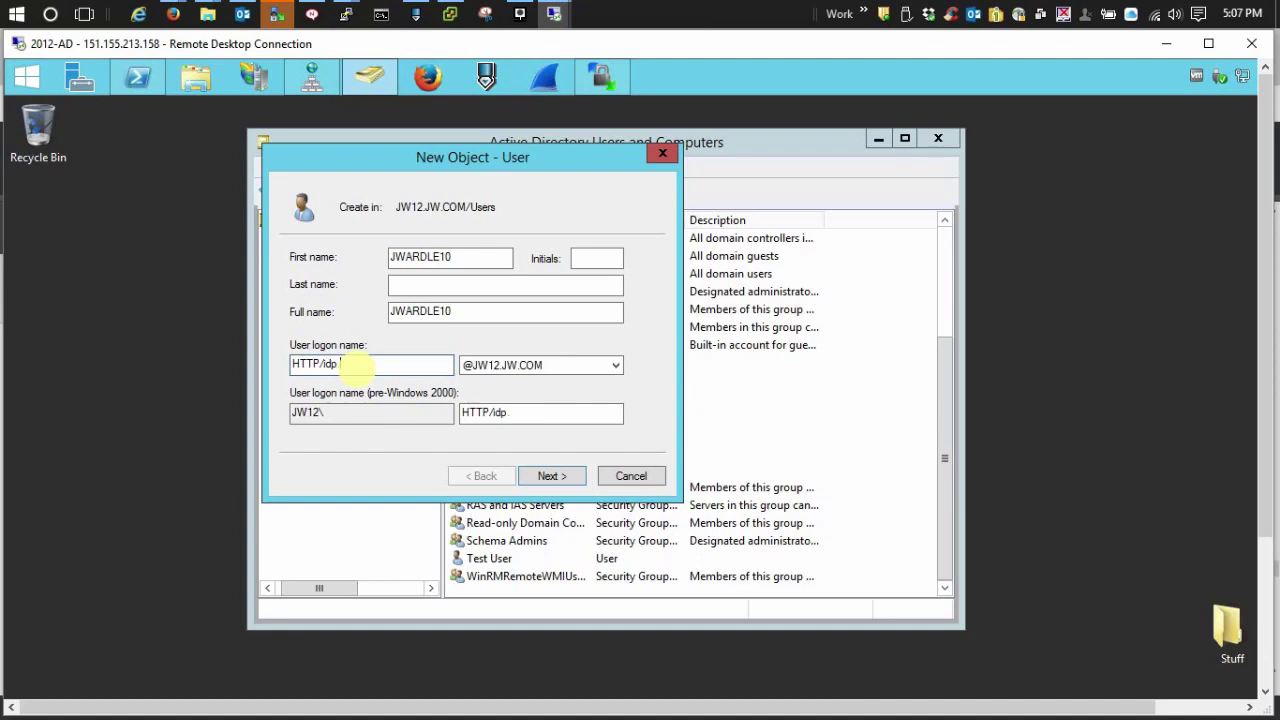
text(.jw4.com)
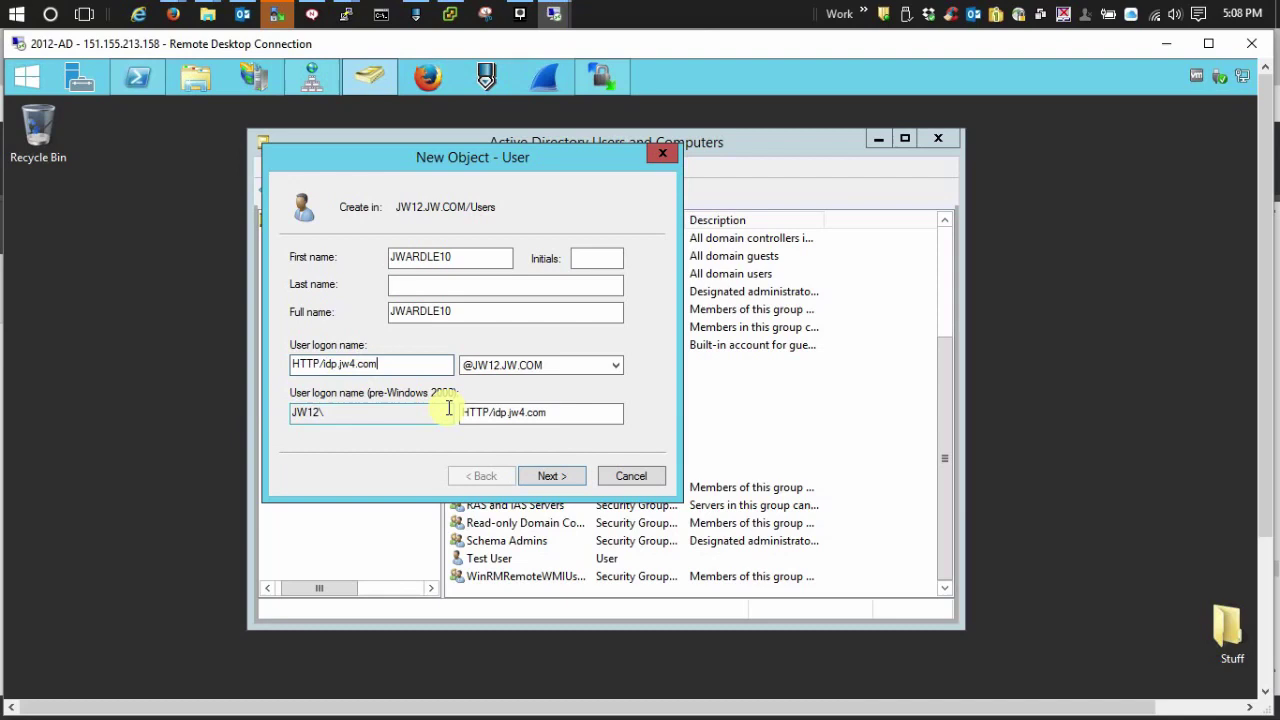
double_click(540, 417)
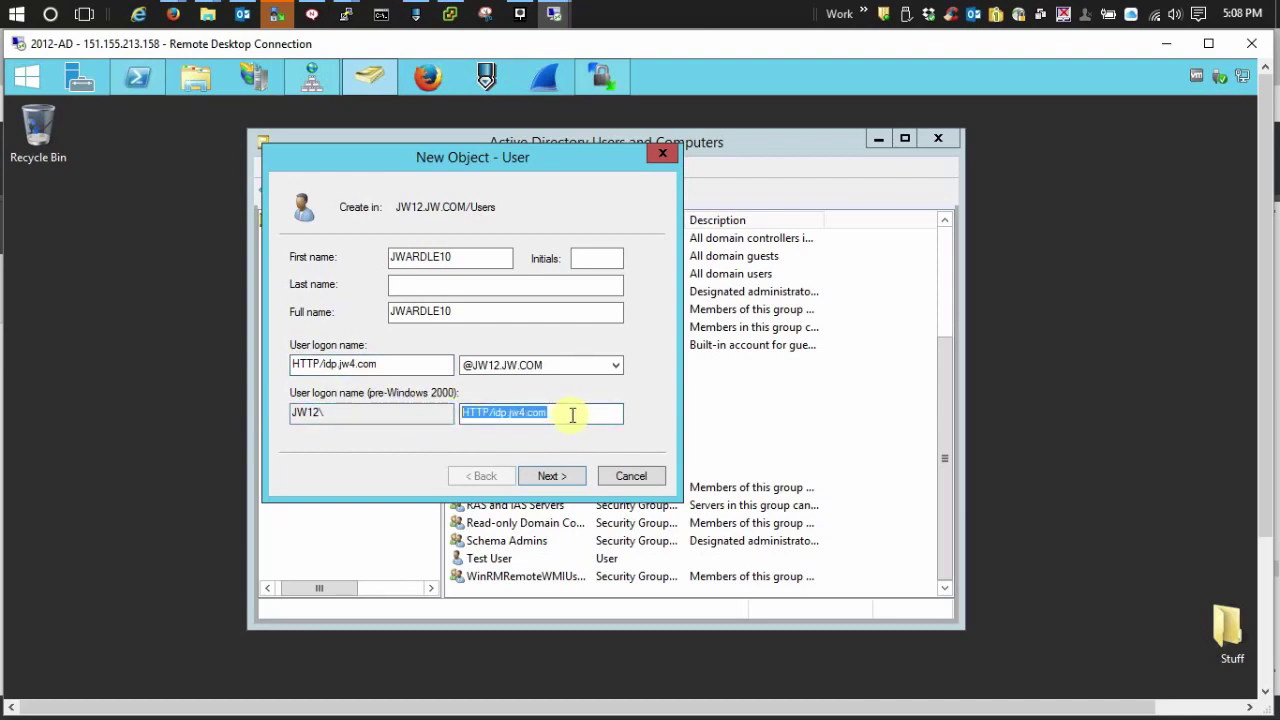
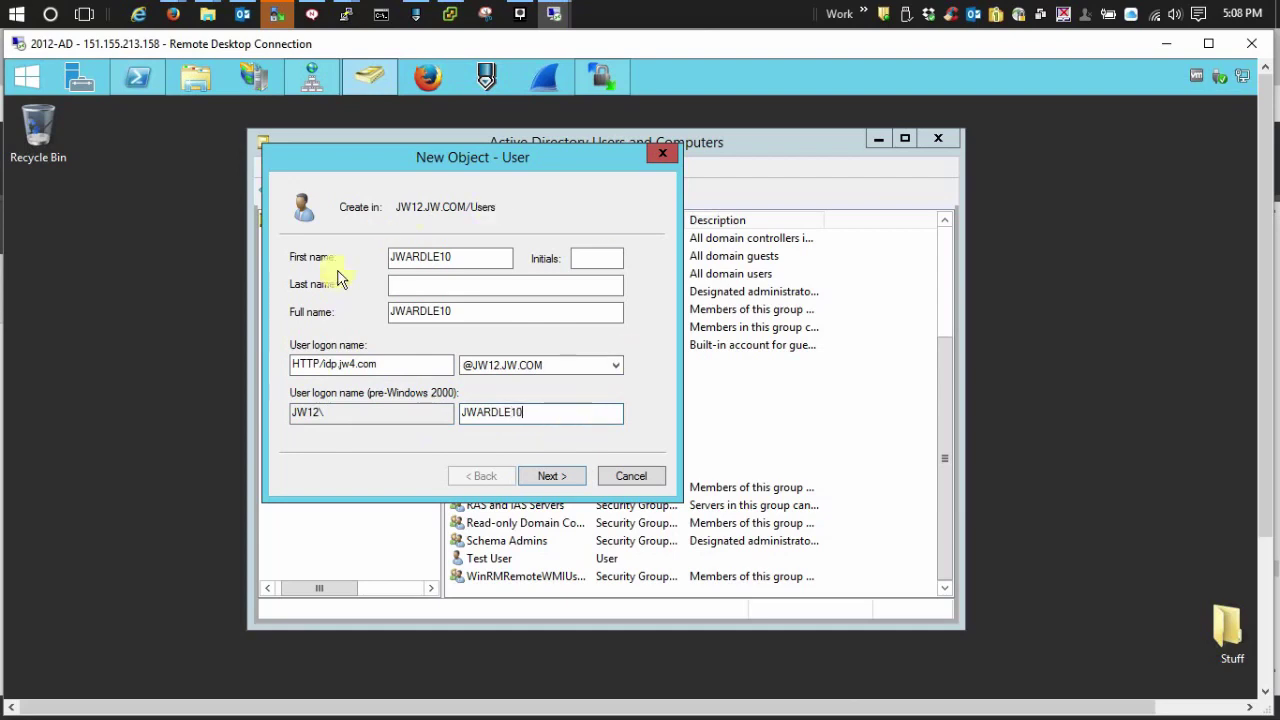
Set the account password, drop the change-at-logon requirement, make it never expire, and finish.
click(571, 481)
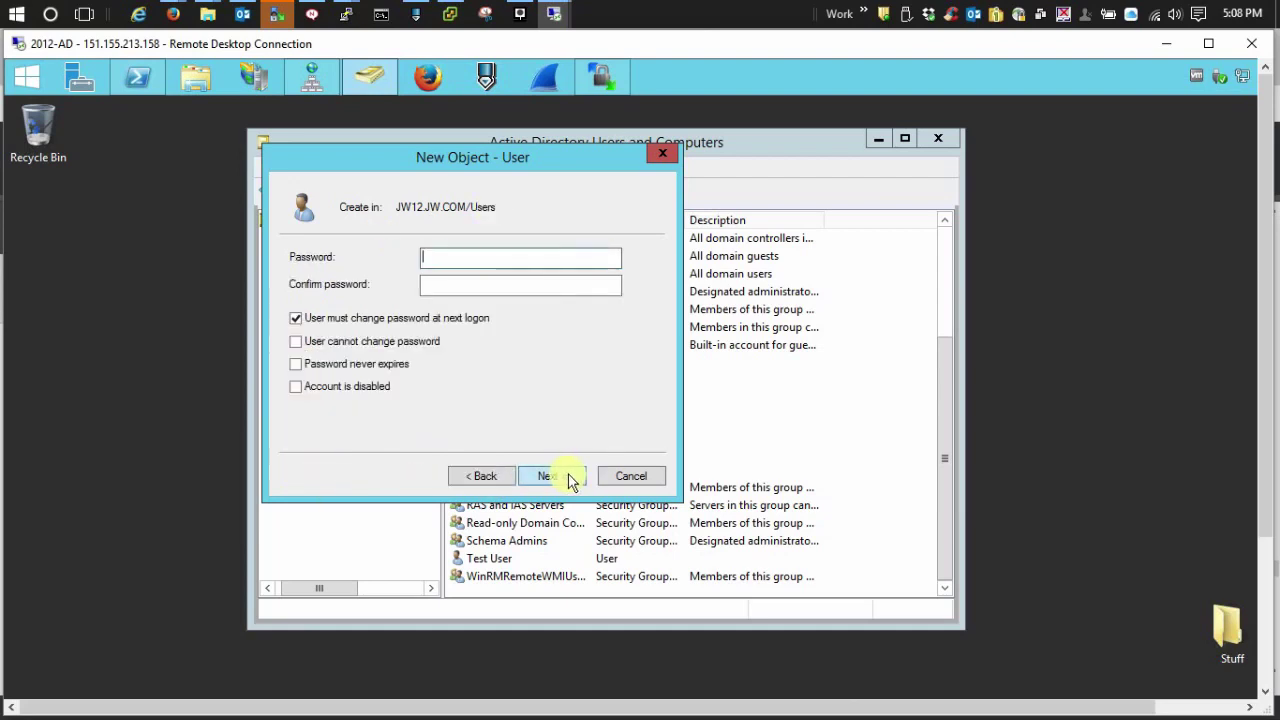
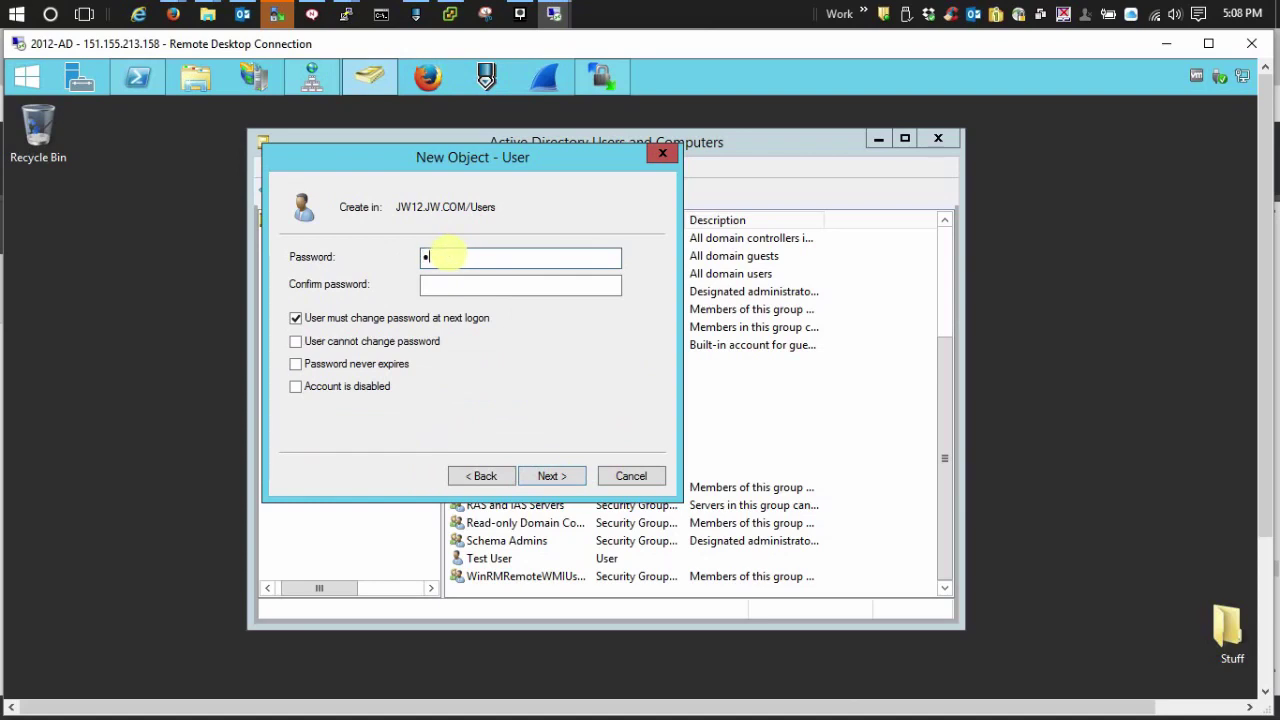
key(Tab)
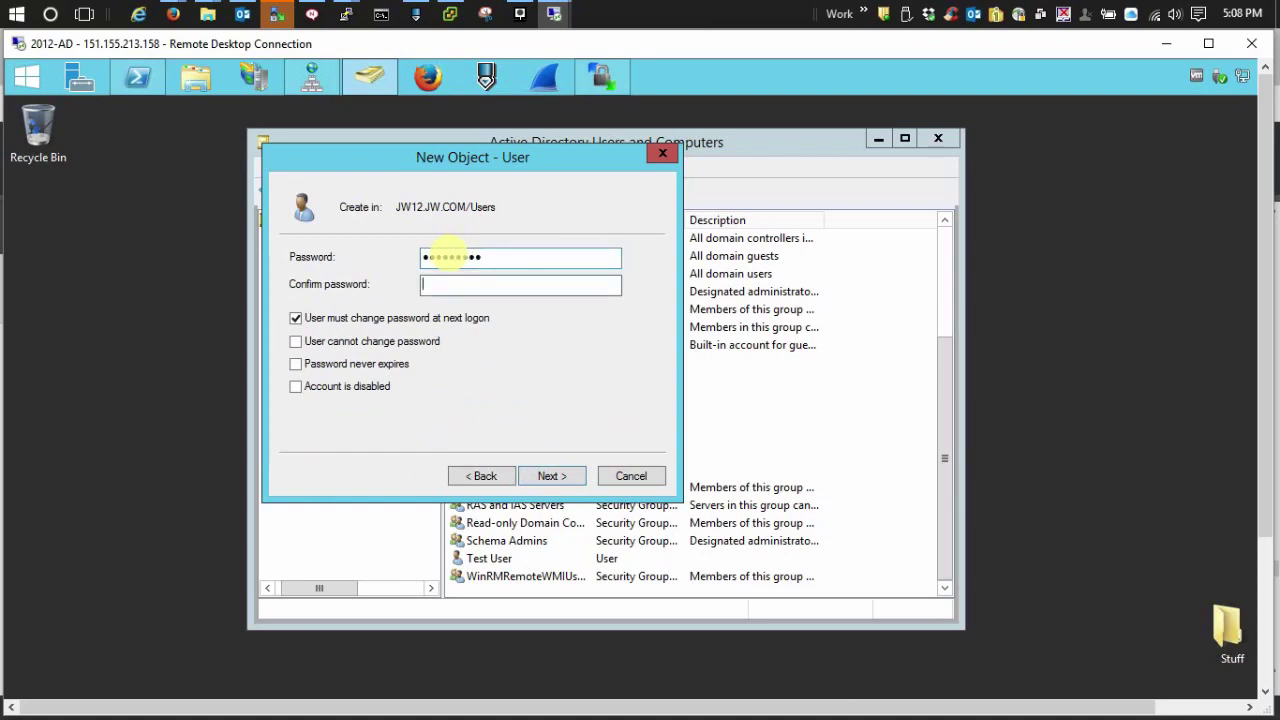
click(295, 319)
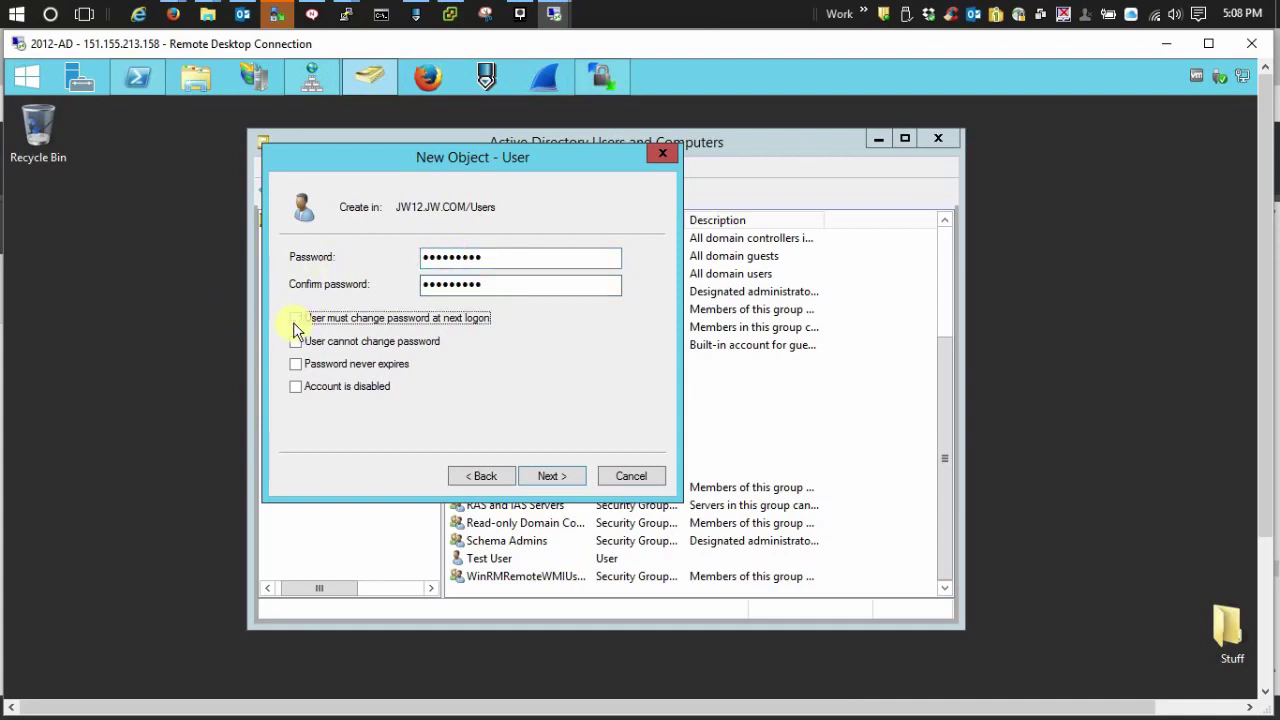
click(296, 364)
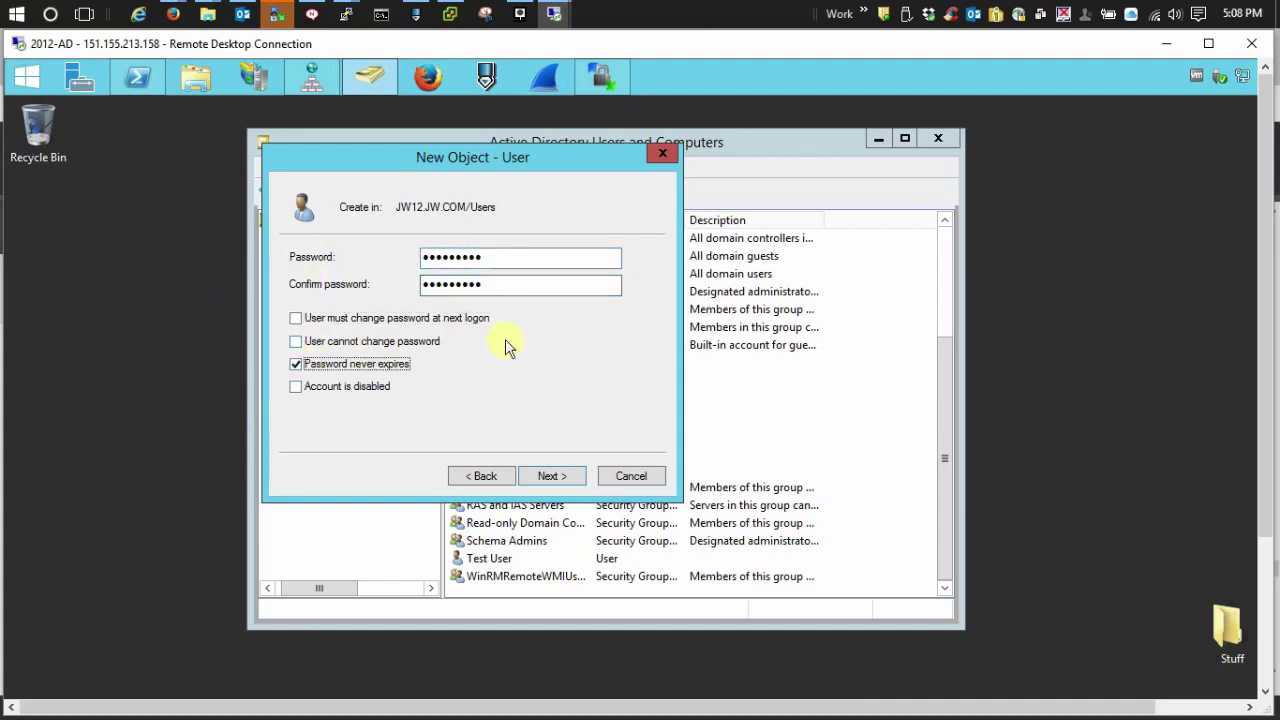
click(556, 476)
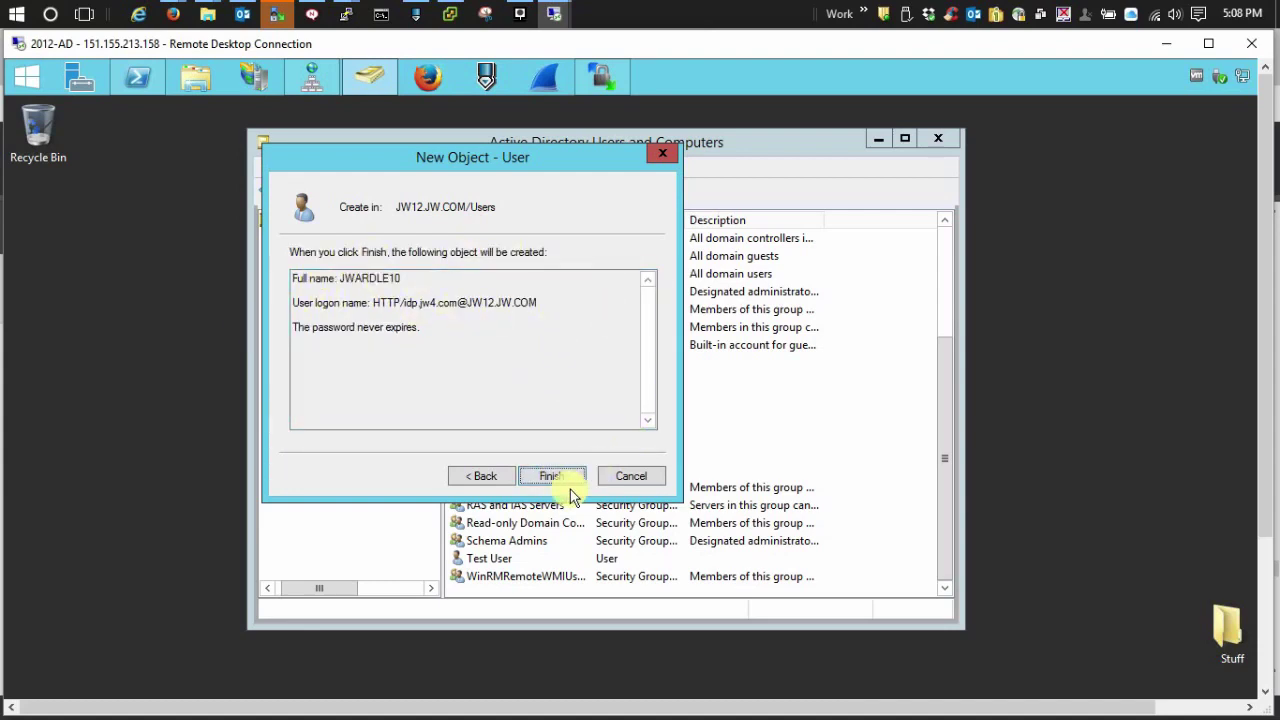
click(560, 478)
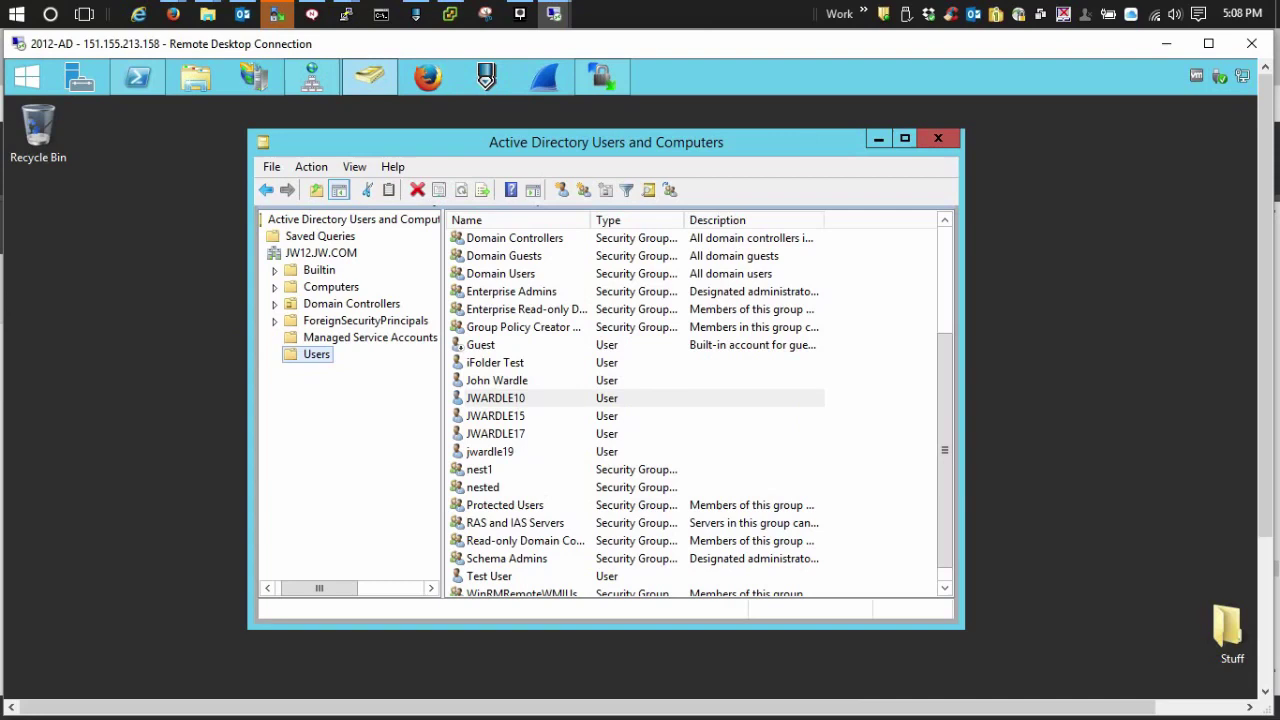
click(140, 82)
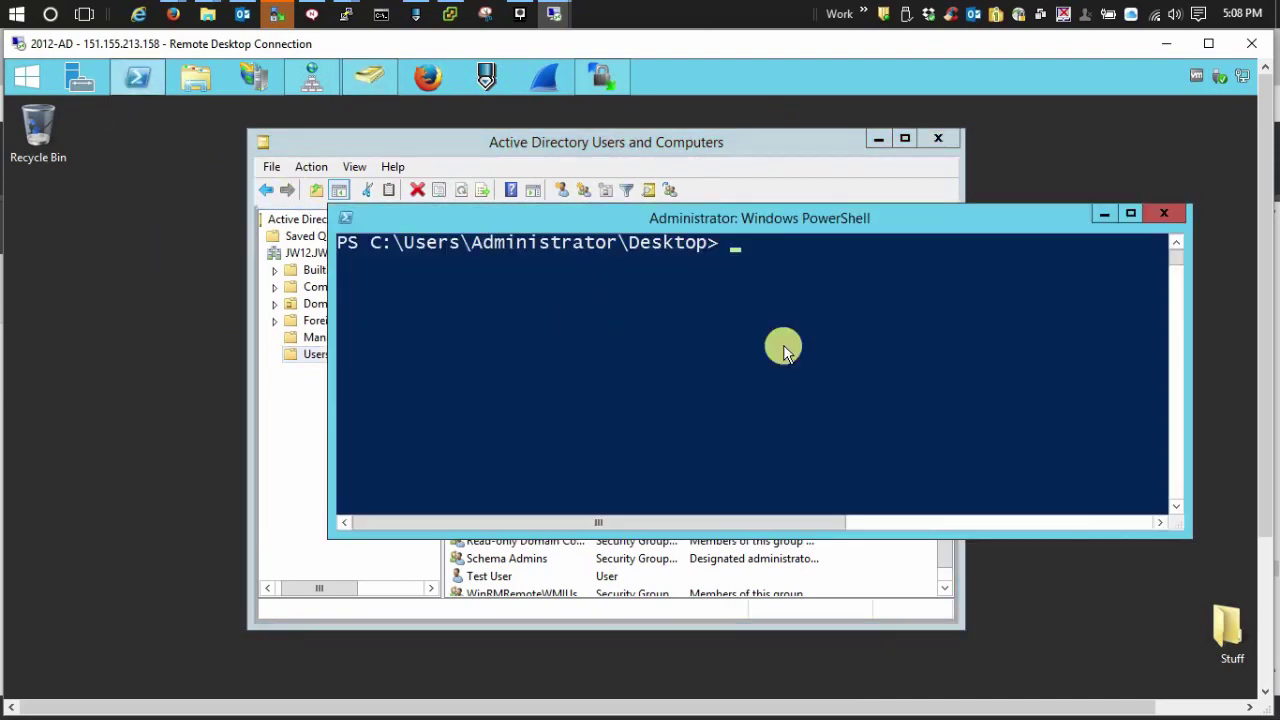
drag(820, 221, 686, 181)
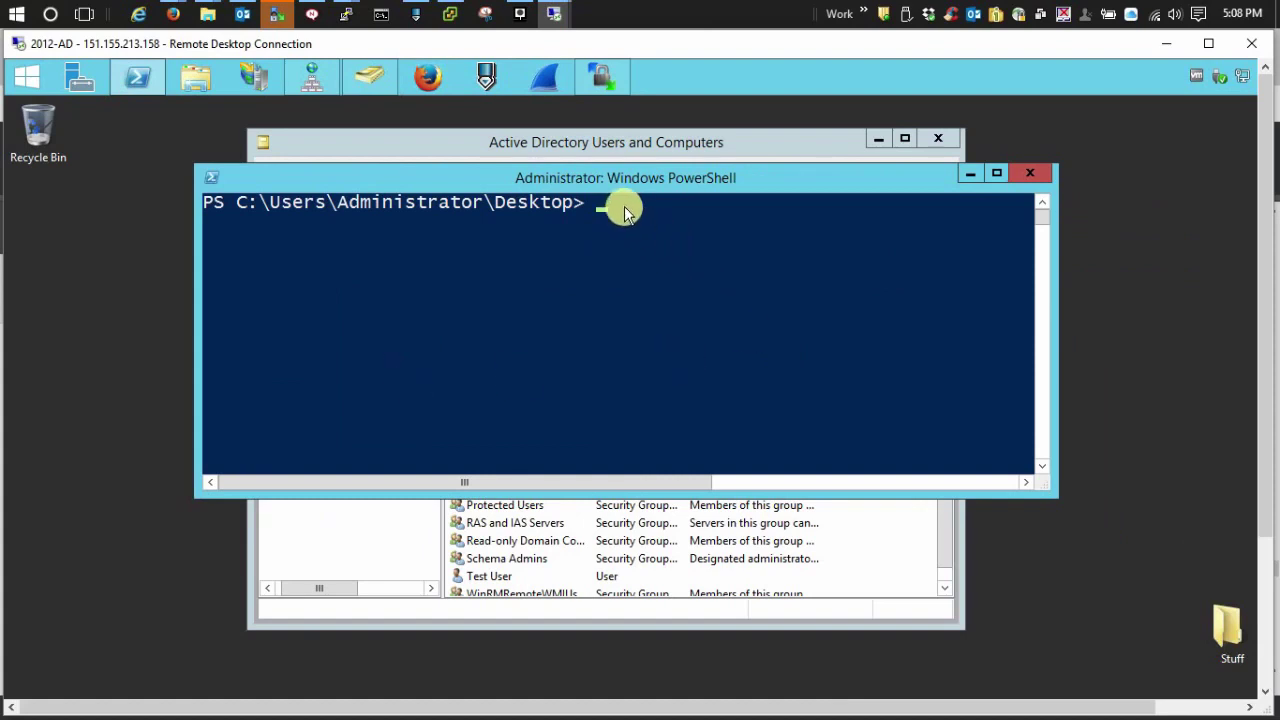
click(623, 204)
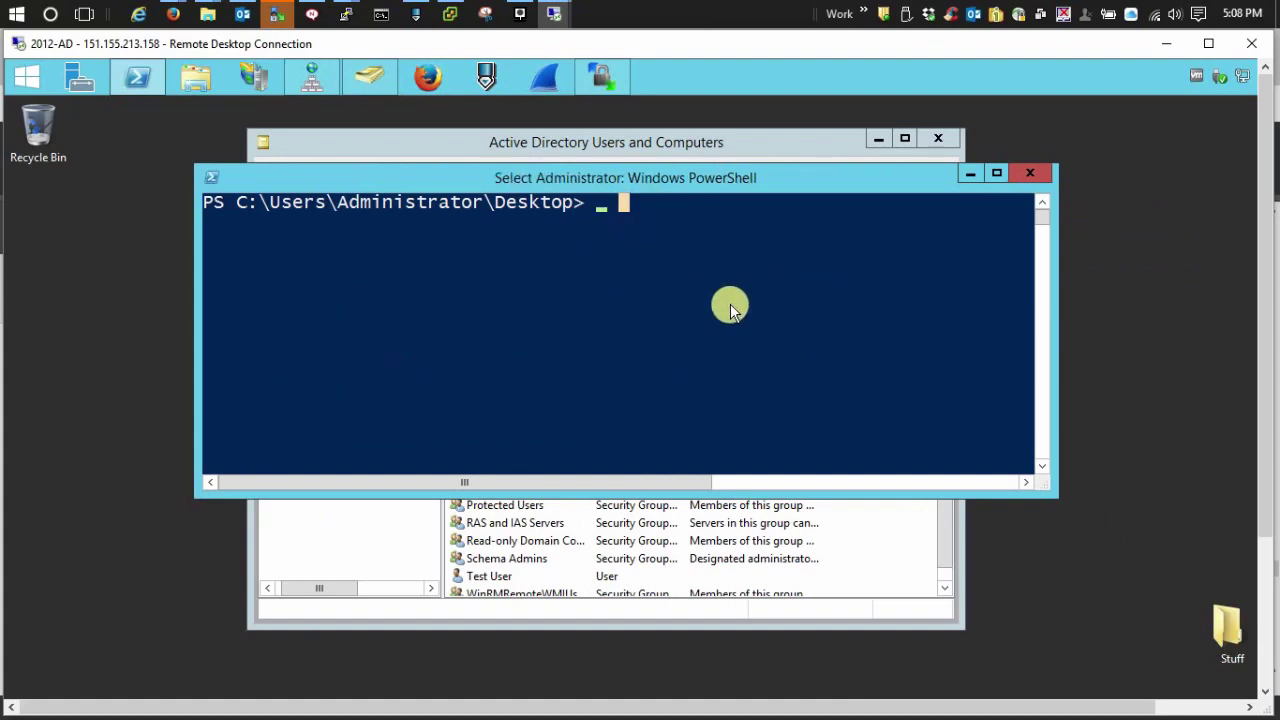
text(setsp)
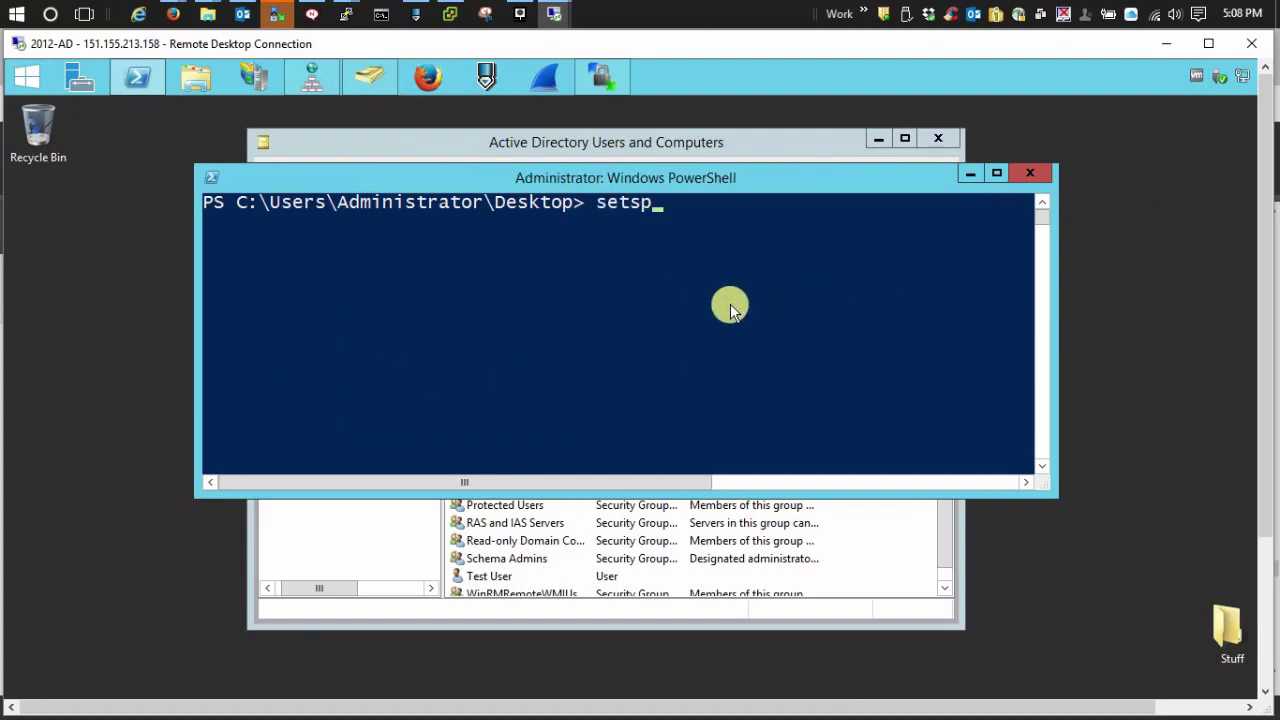
text(n -)
text(A)
text( H)
text(TTP/)
text(i)
text(dp.jw4.)
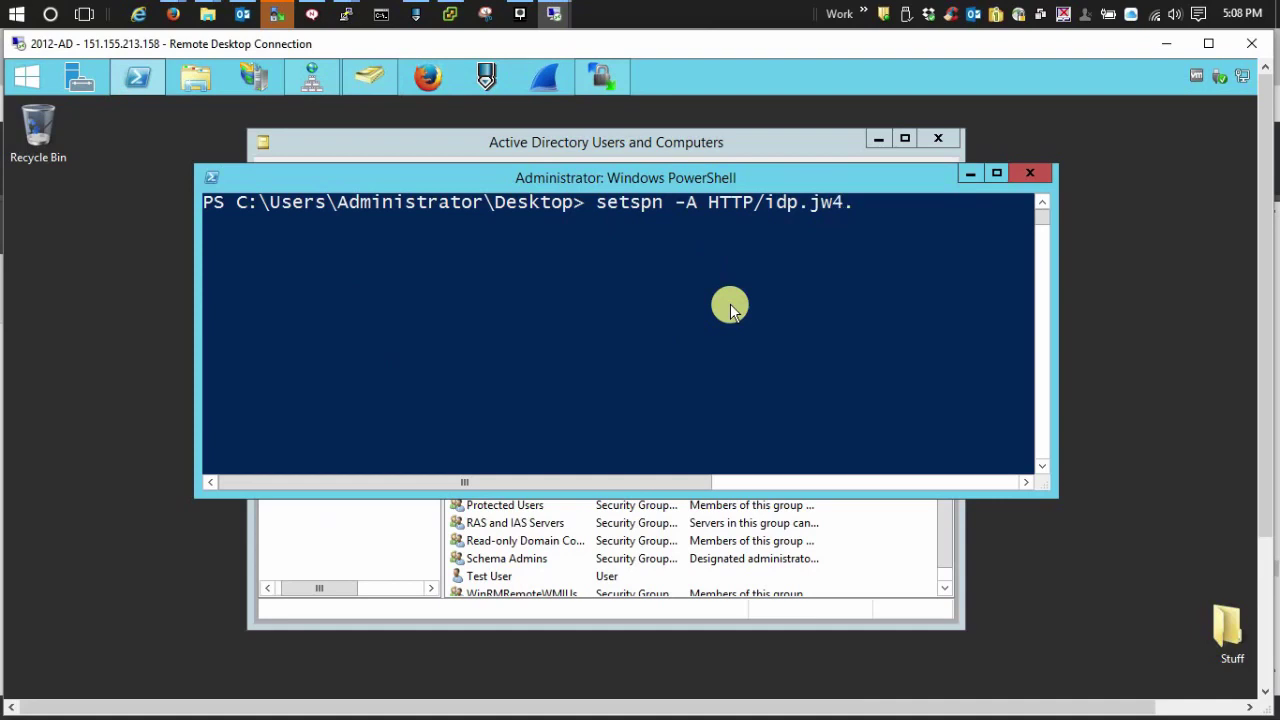
text(com)
text(@)
text(JW12.)
text(JW.COM)
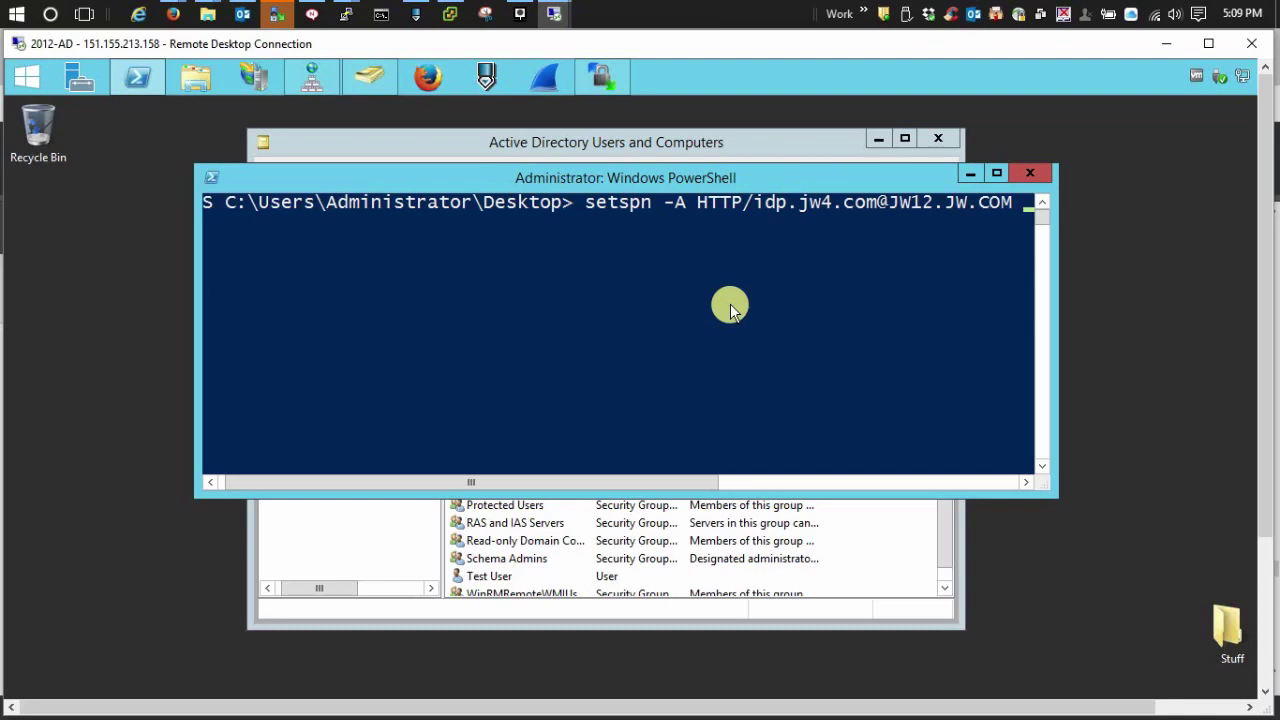
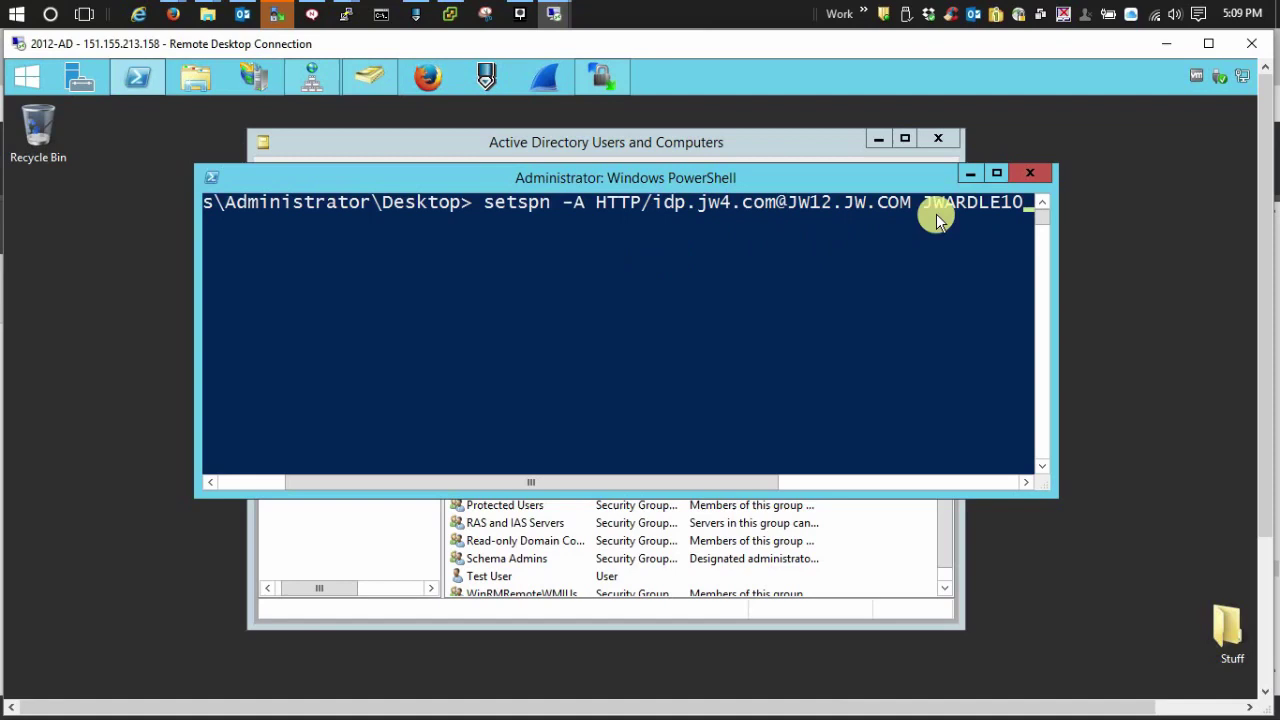
key(Return)
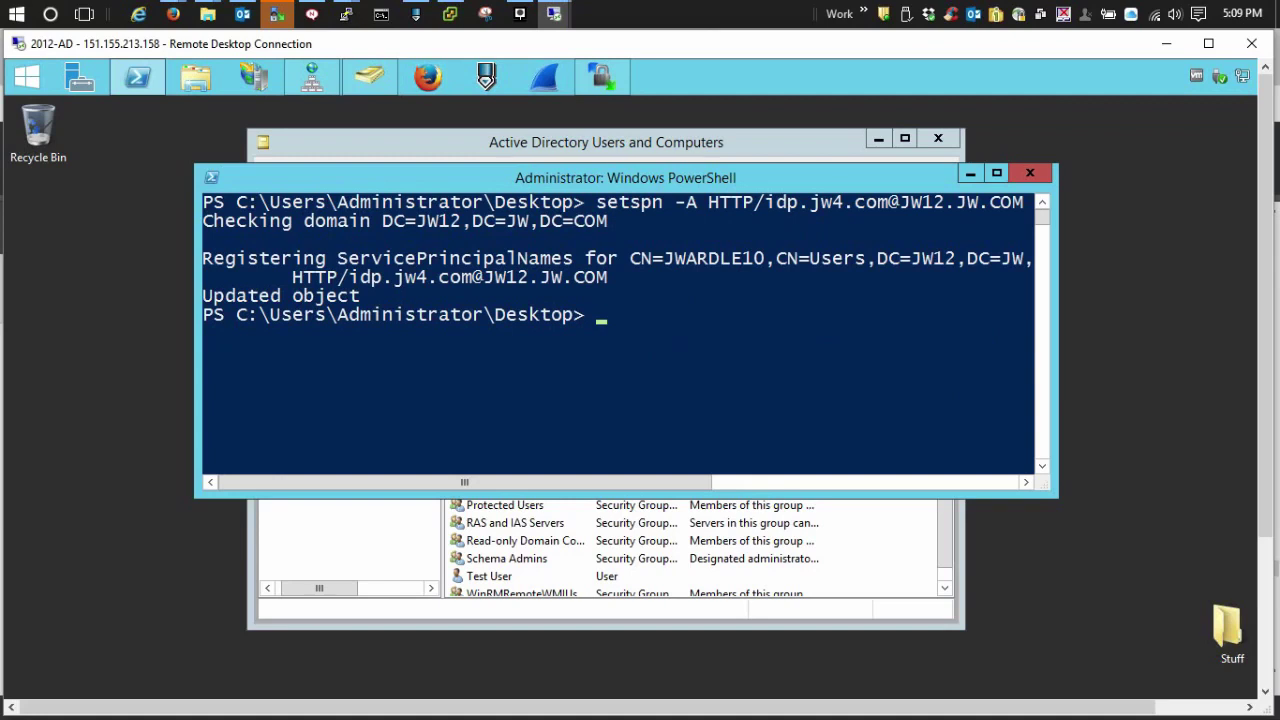
click(747, 333)
key(Up)
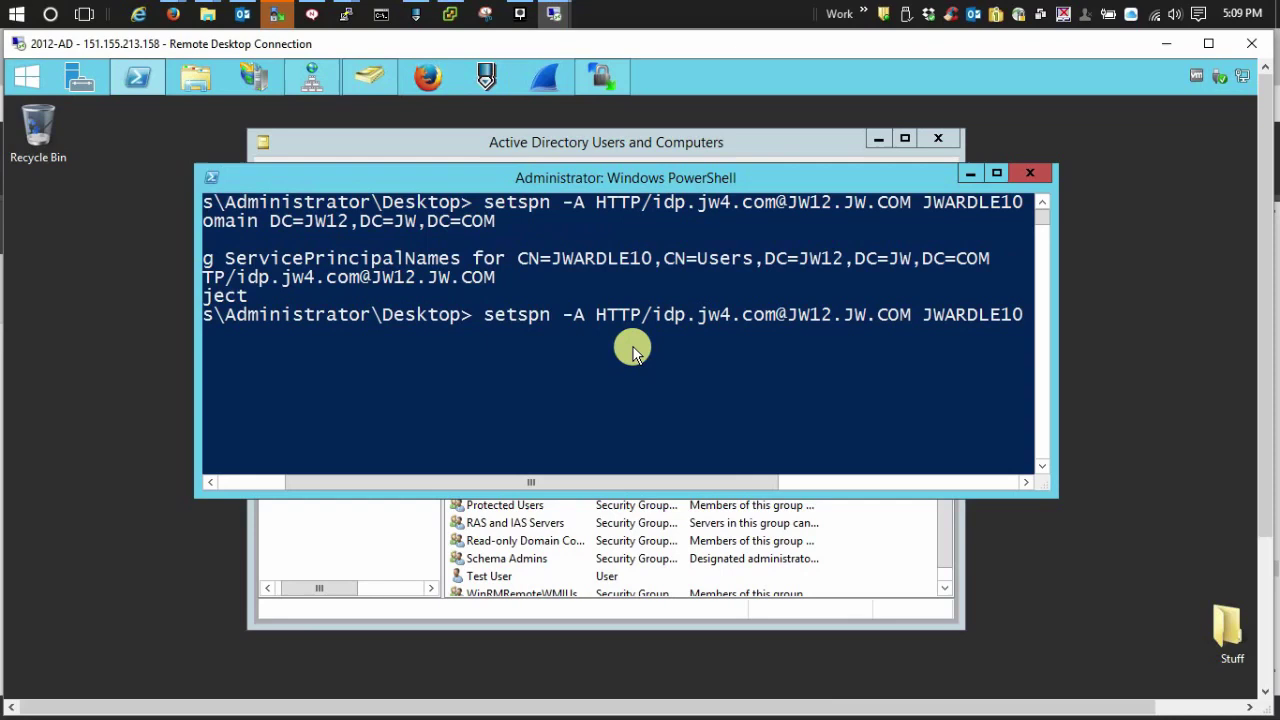
key(Left)
key(Left)
key(Left)
key(Left)
key(Left)
key(Left)
key(Left)
key(Left)
key(Left)
key(BackSpace)
key(BackSpace)
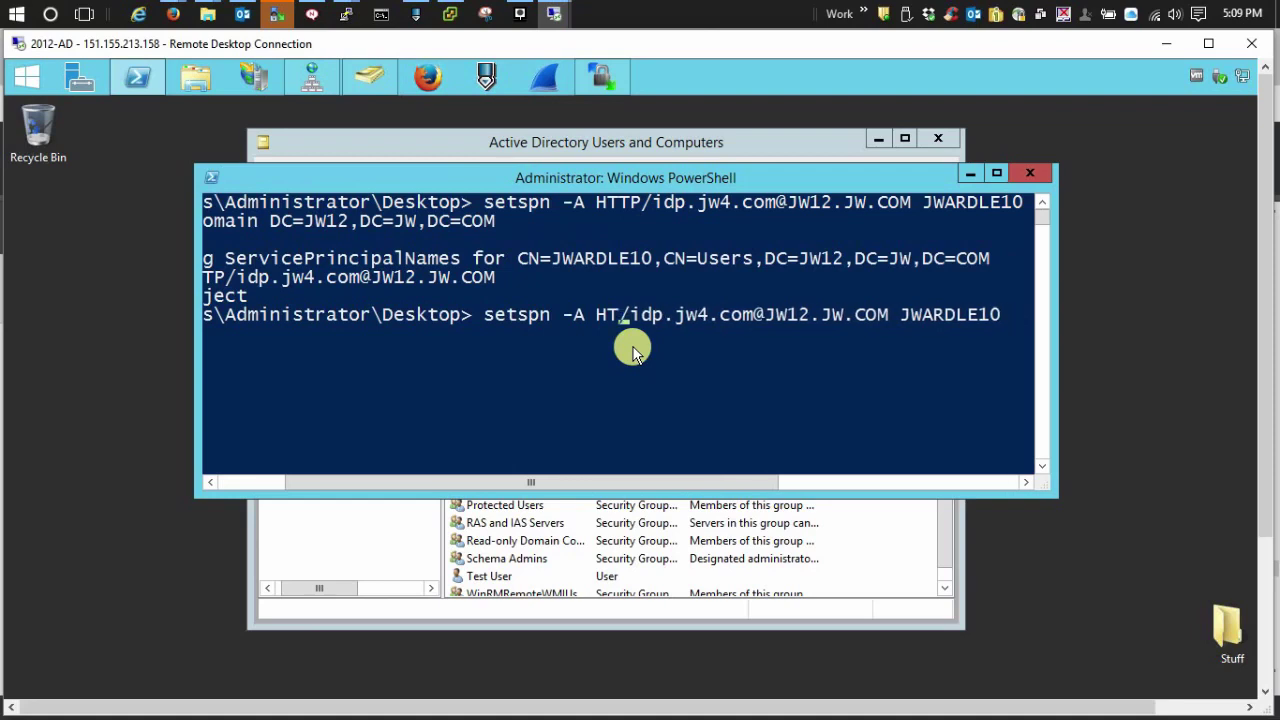
key(BackSpace)
text(OST)
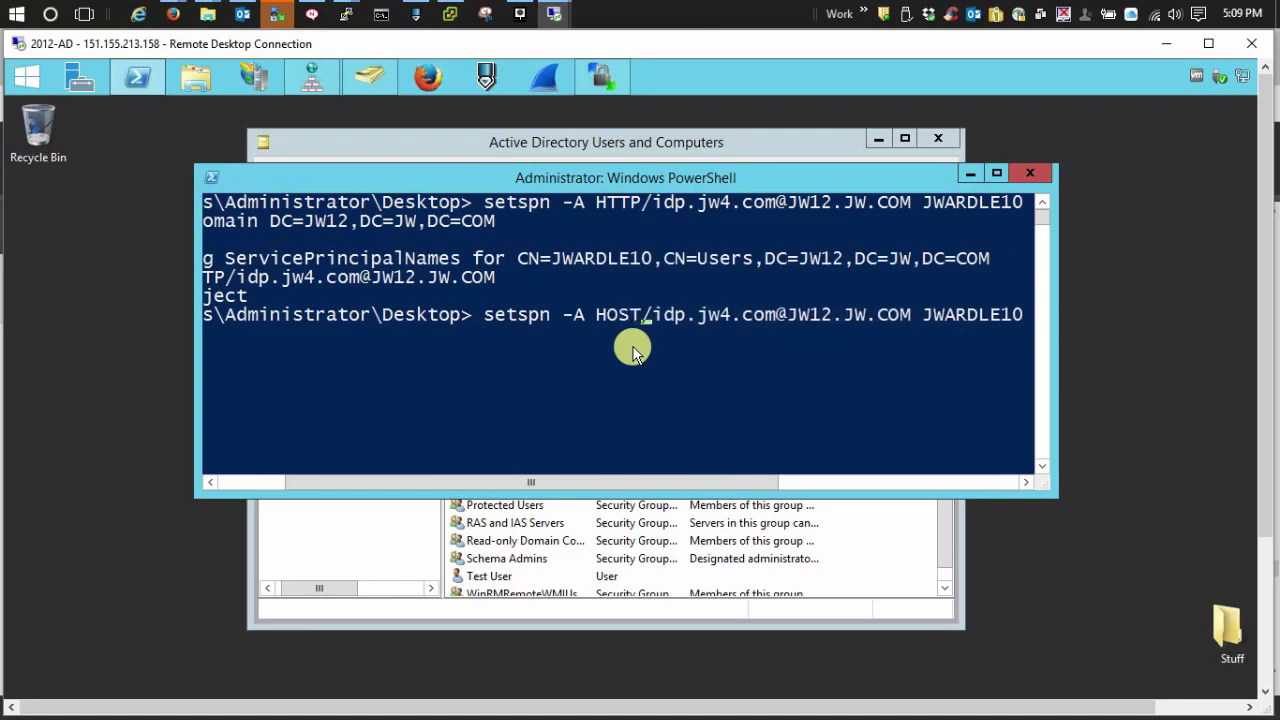
key(Return)
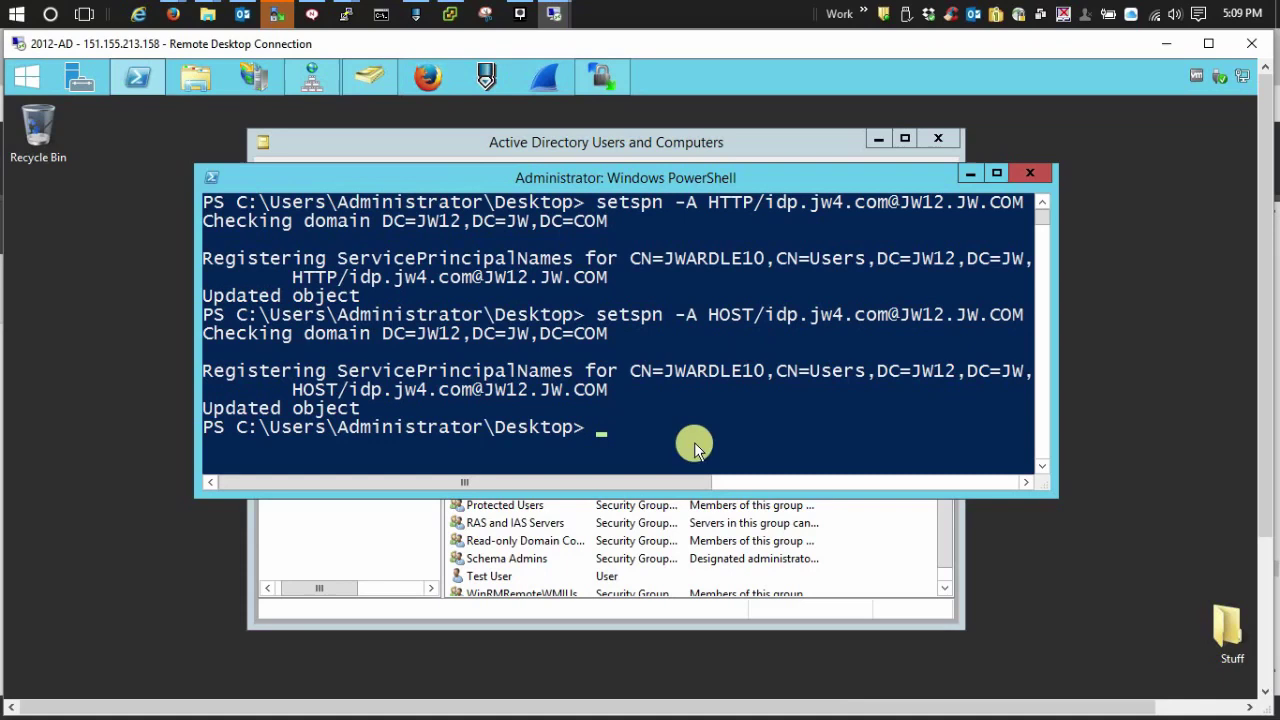
text(s)
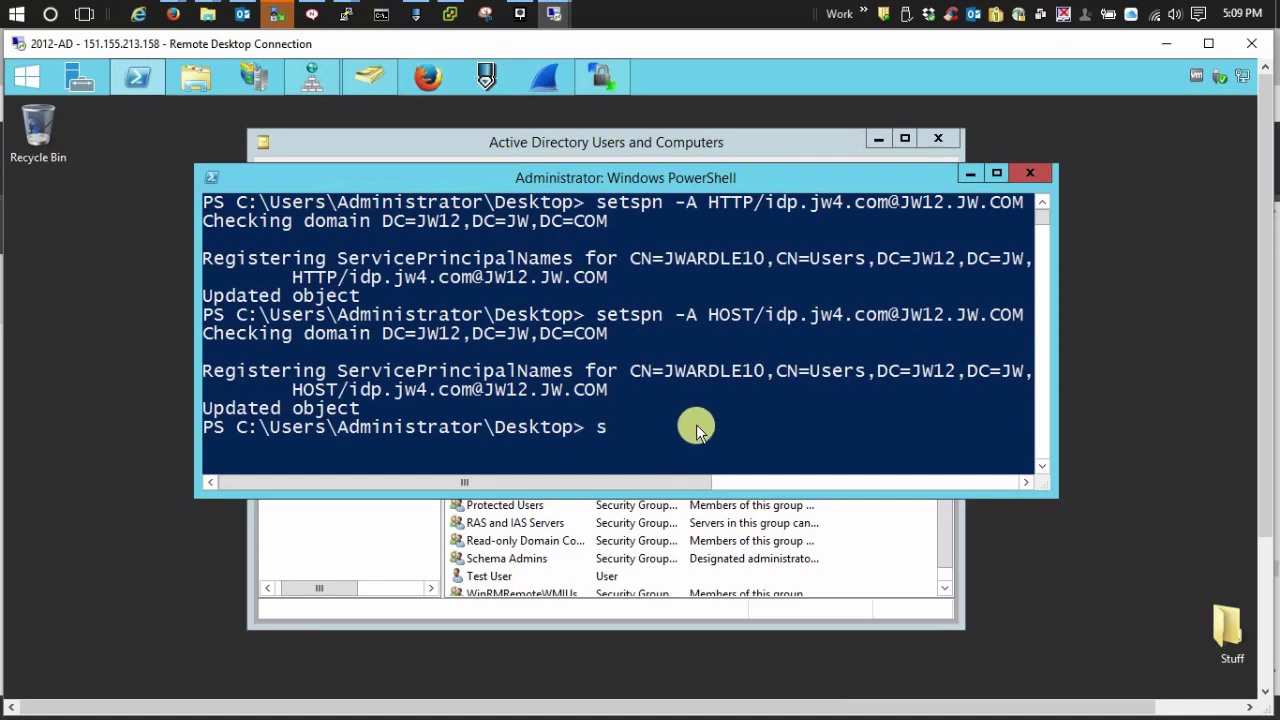
text(etsp)
text(n -L)
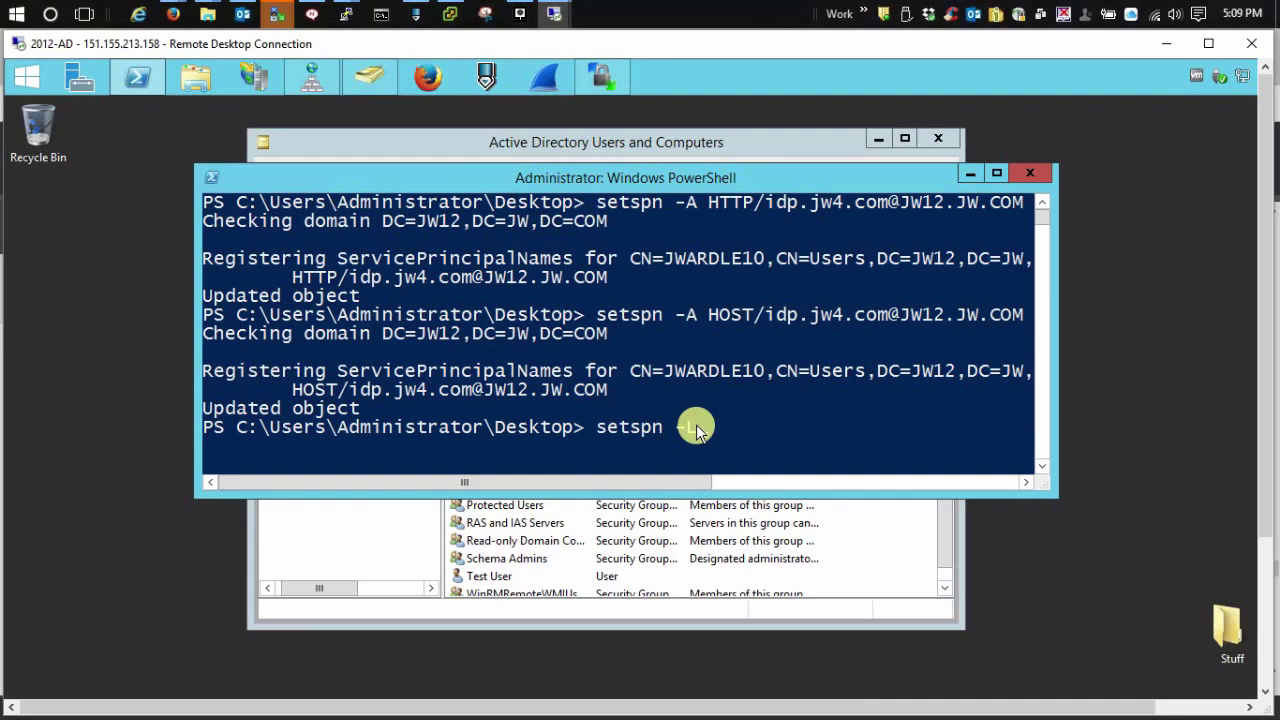
text( JWRDL)
text(E10)
key(BackSpace)
key(BackSpace)
key(BackSpace)
key(BackSpace)
key(BackSpace)
key(BackSpace)
text(AR)
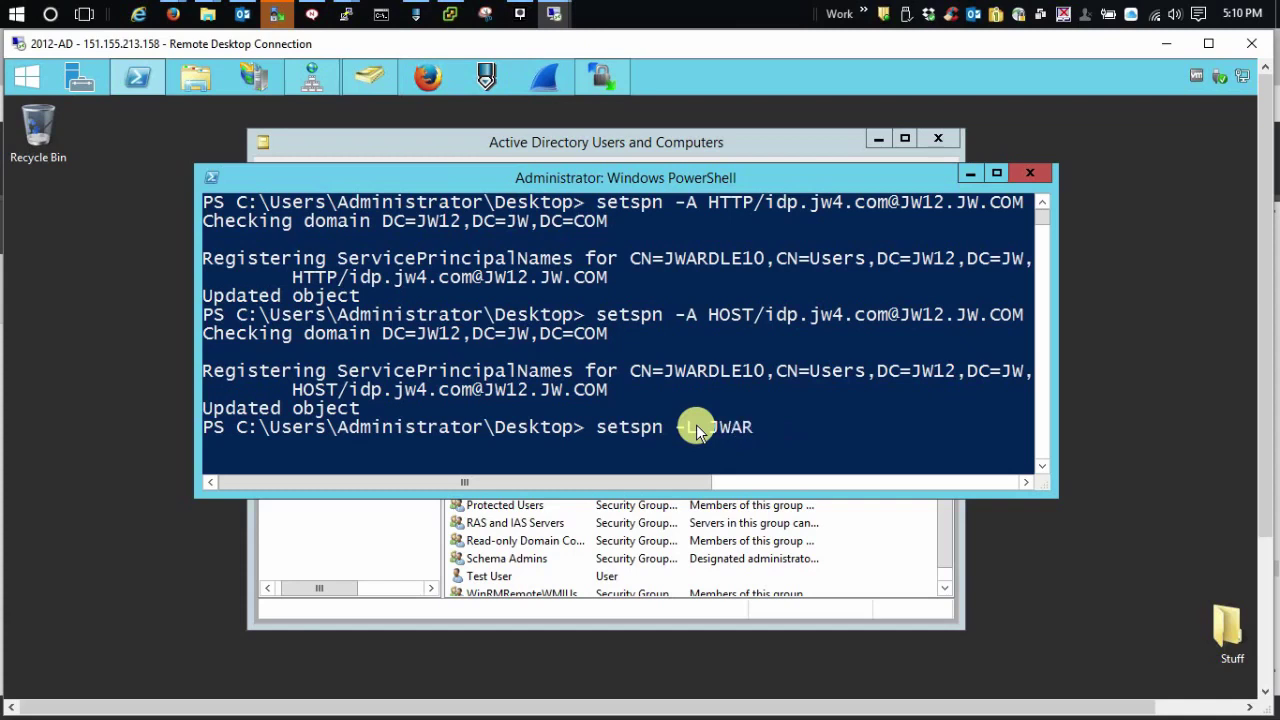
text(DLE10)
key(Return)
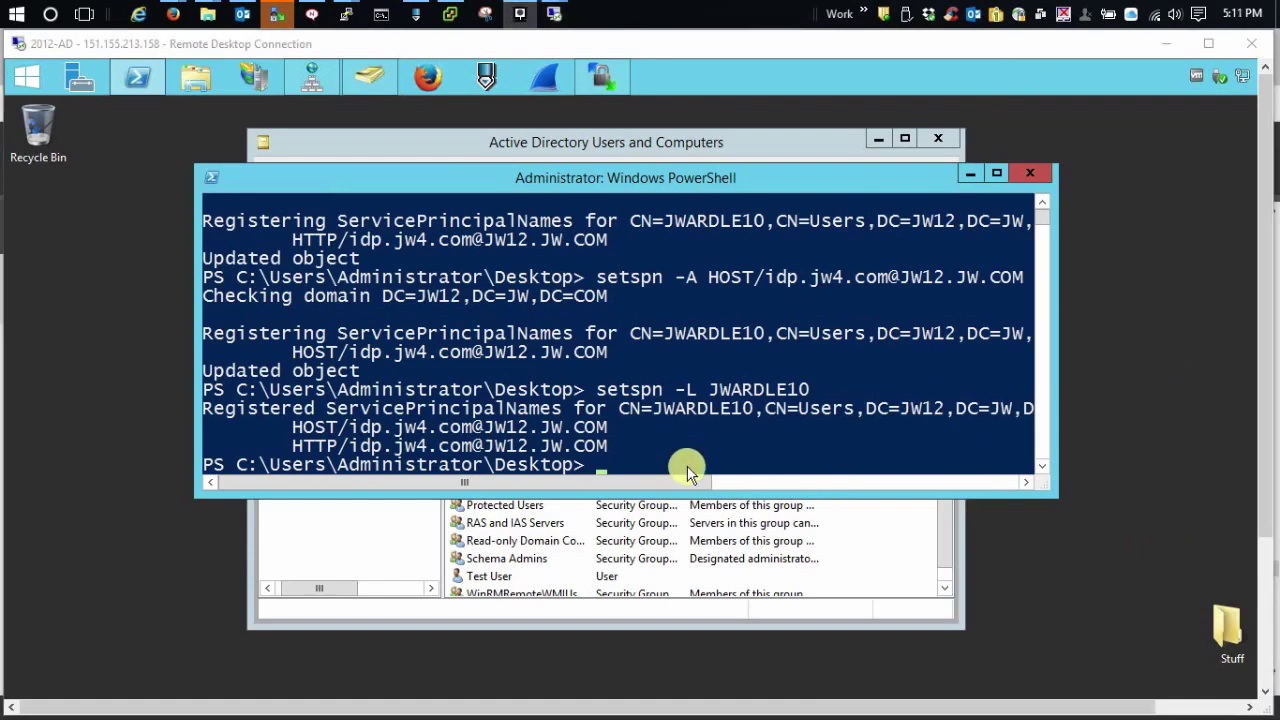
Clear the PowerShell console.
click(655, 456)
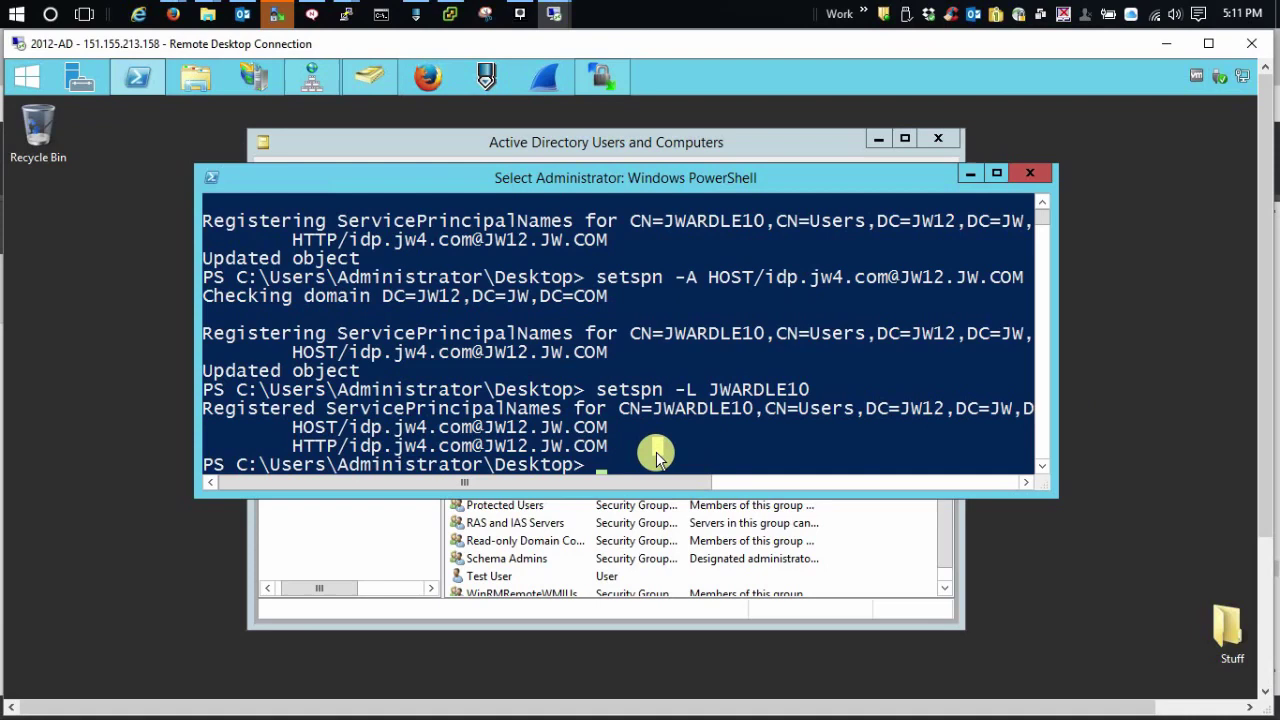
text(clear)
key(Return)
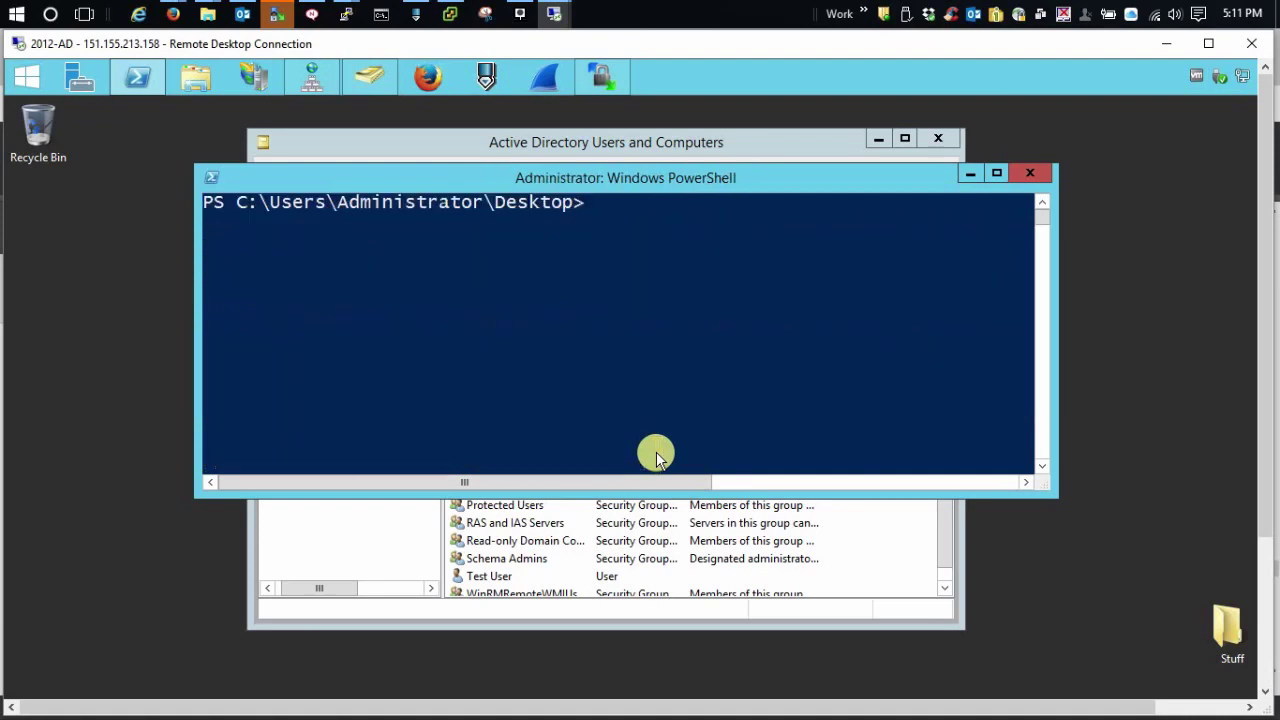
mouse_move(173, 14)
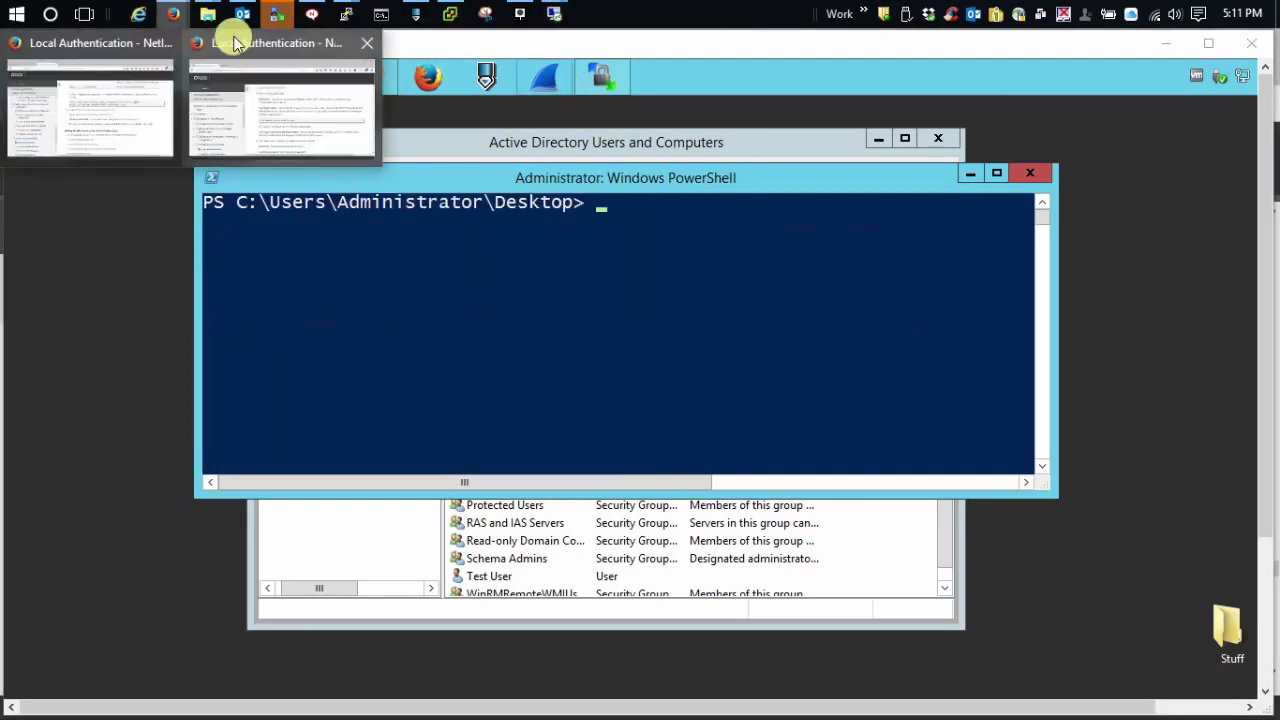
Scroll the Firefox documentation to the ktpass example and Forward Lookup Zone section.
click(277, 62)
scroll(880, 400, down, 5)
scroll(1000, 350, down, 3)
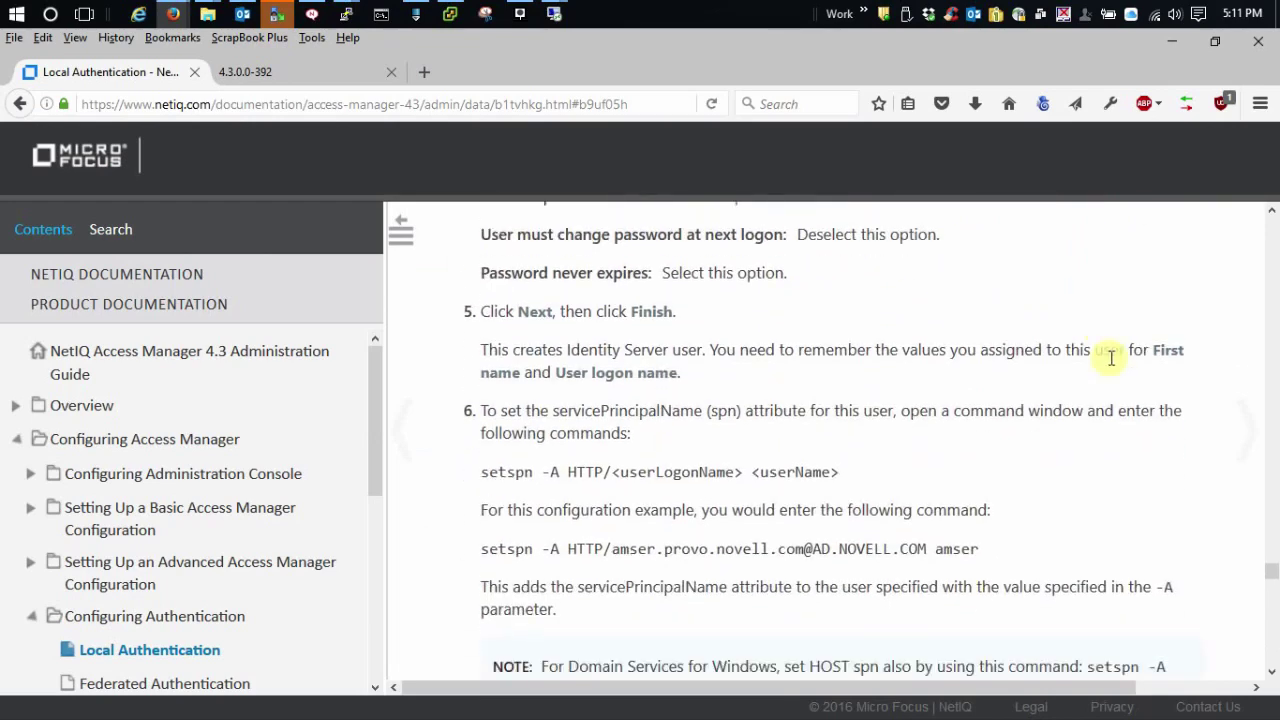
scroll(1110, 400, down, 2)
scroll(1043, 337, down, 5)
scroll(966, 314, down, 1)
scroll(865, 270, down, 4)
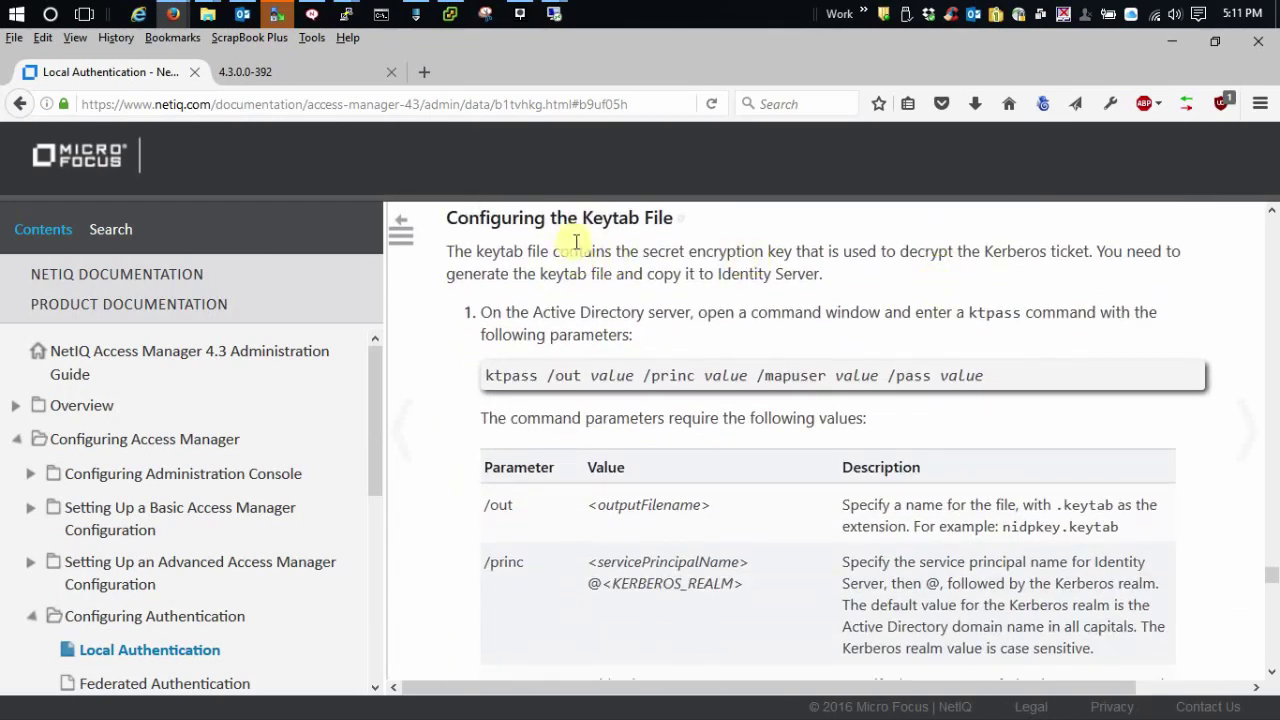
scroll(933, 295, down, 2)
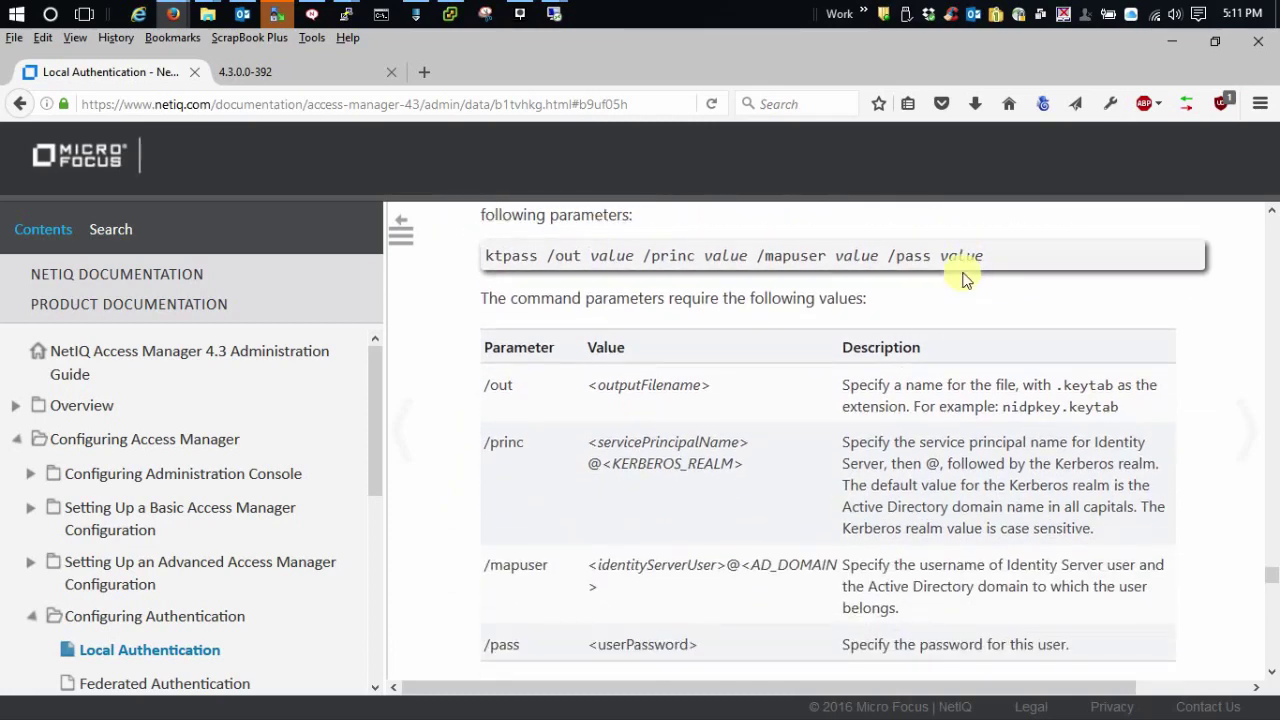
scroll(933, 290, down, 2)
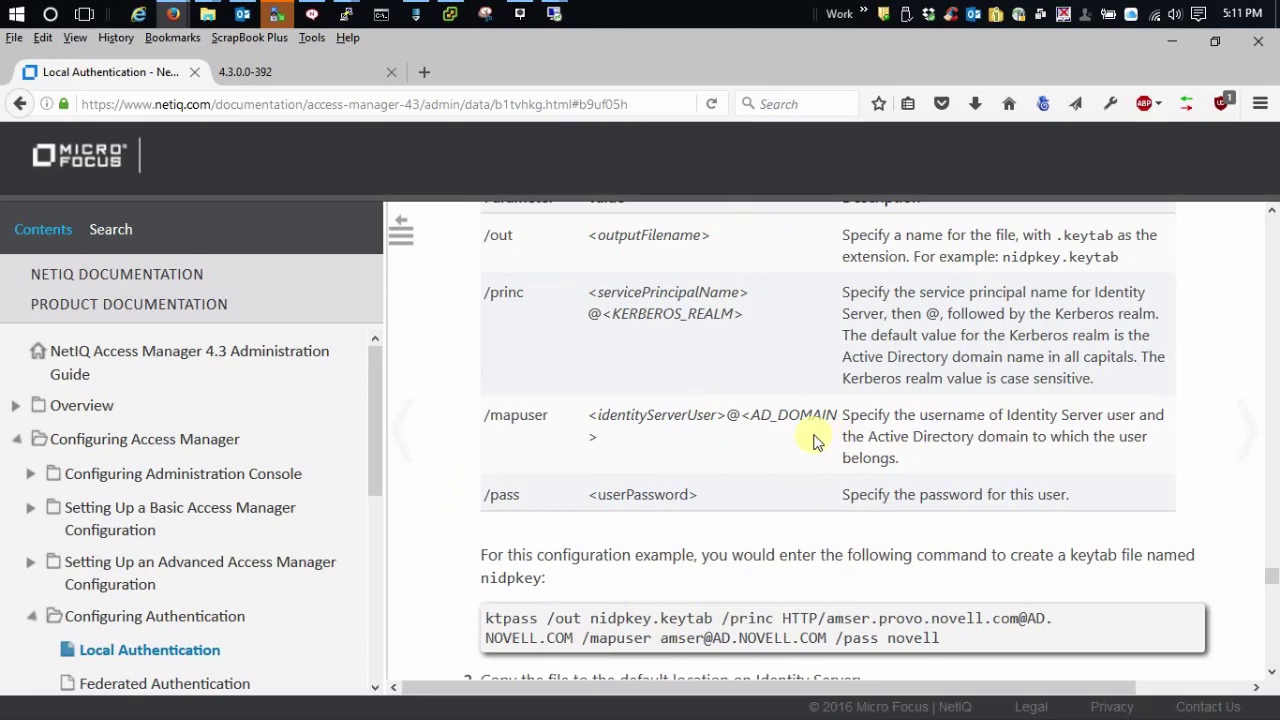
scroll(1083, 377, down, 3)
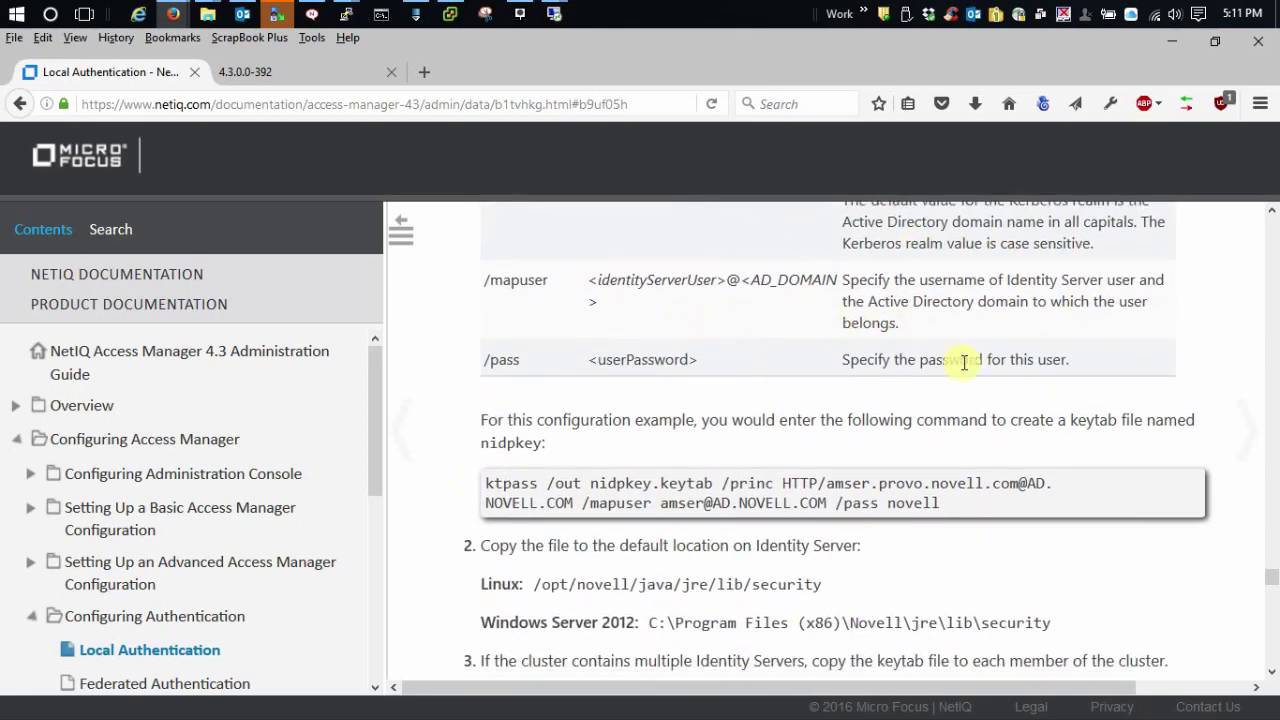
scroll(960, 358, down, 3)
click(553, 14)
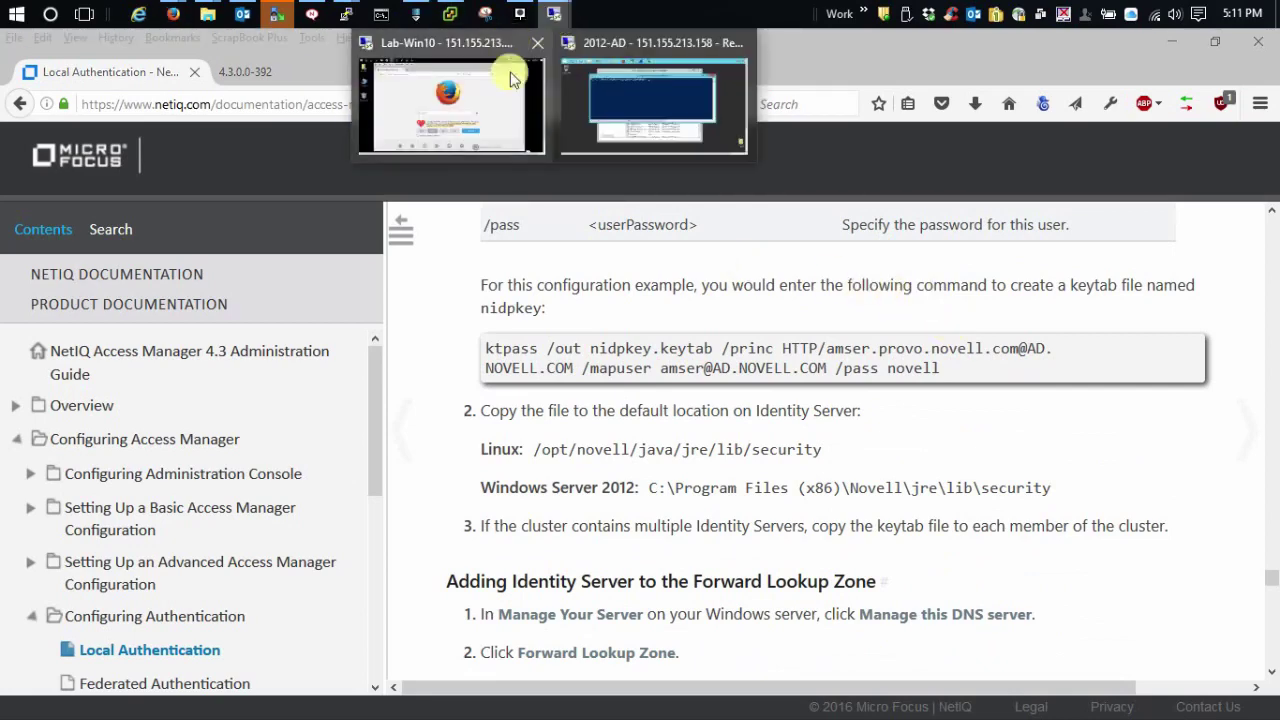
click(657, 106)
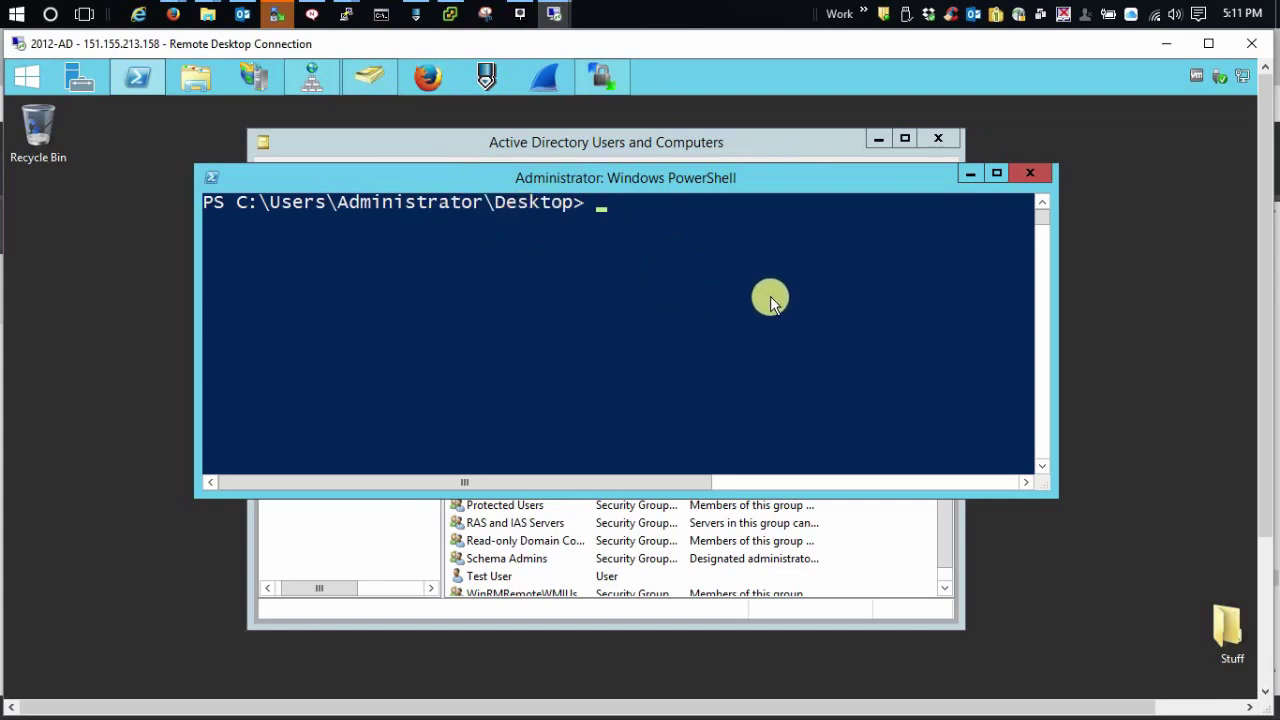
text(ktpa)
text(ss /)
text(out )
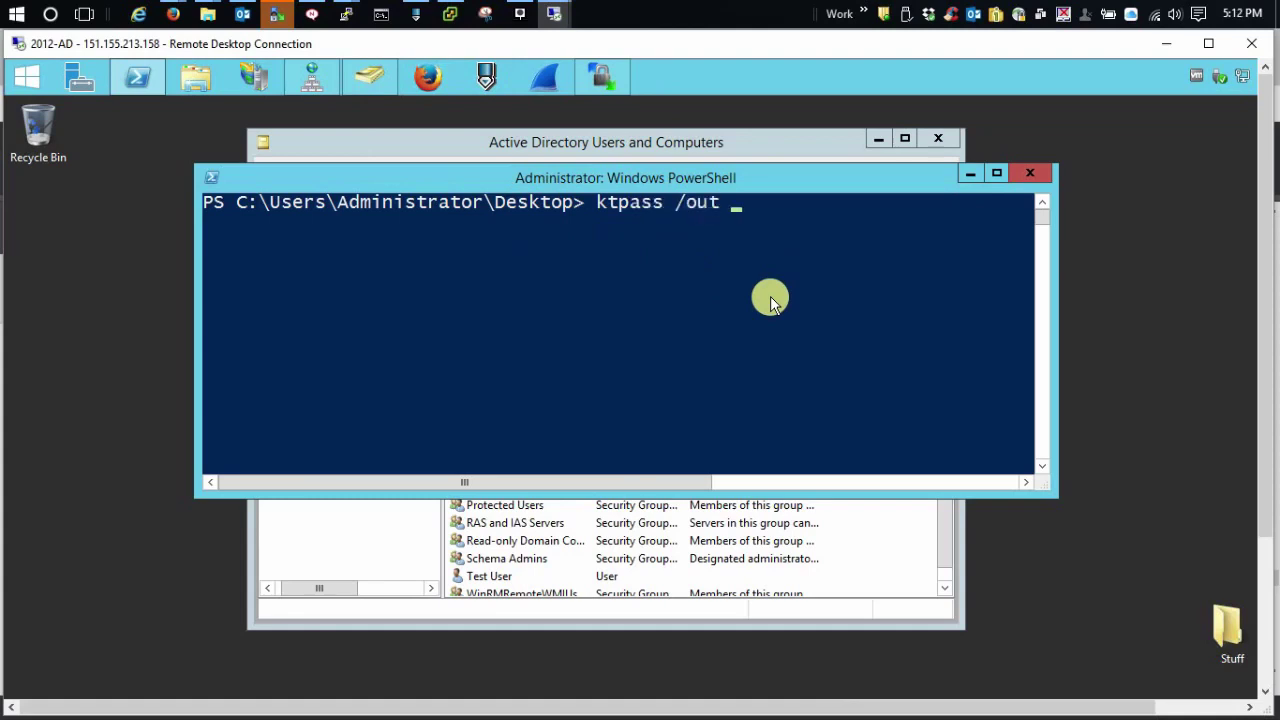
text(nidp)
text(key.k)
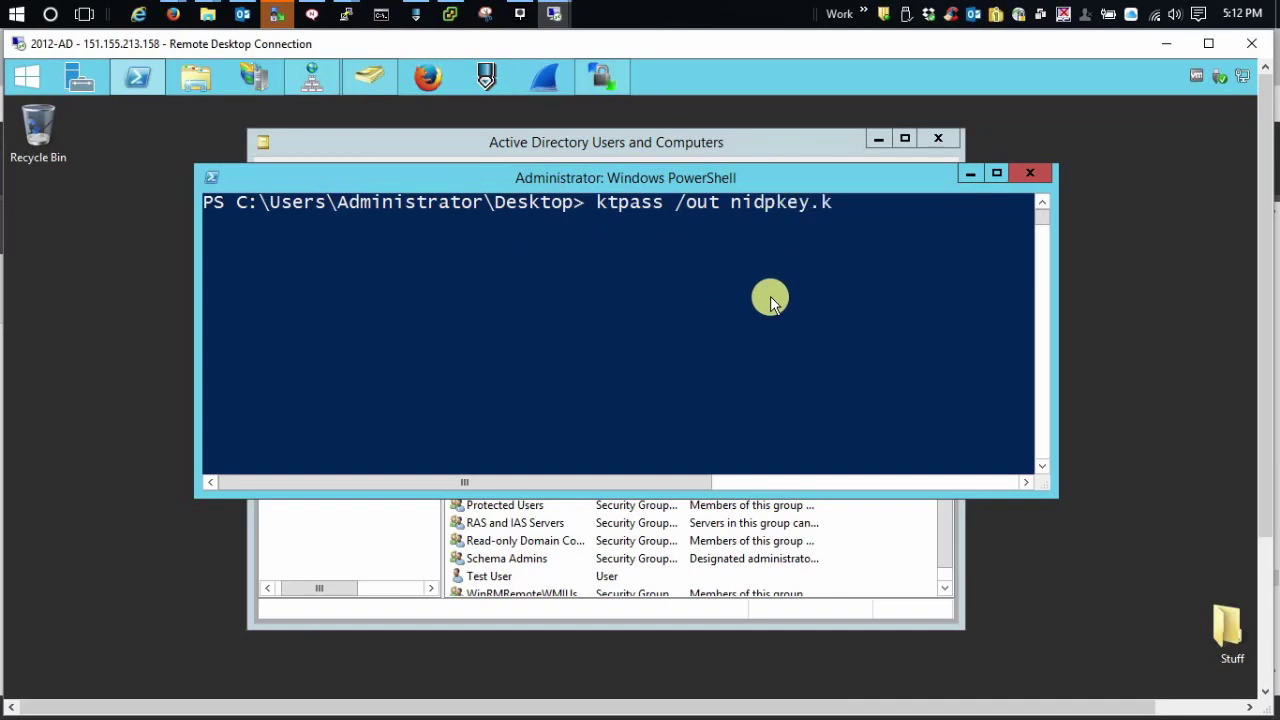
text(eytab)
text( /pr)
text(inc )
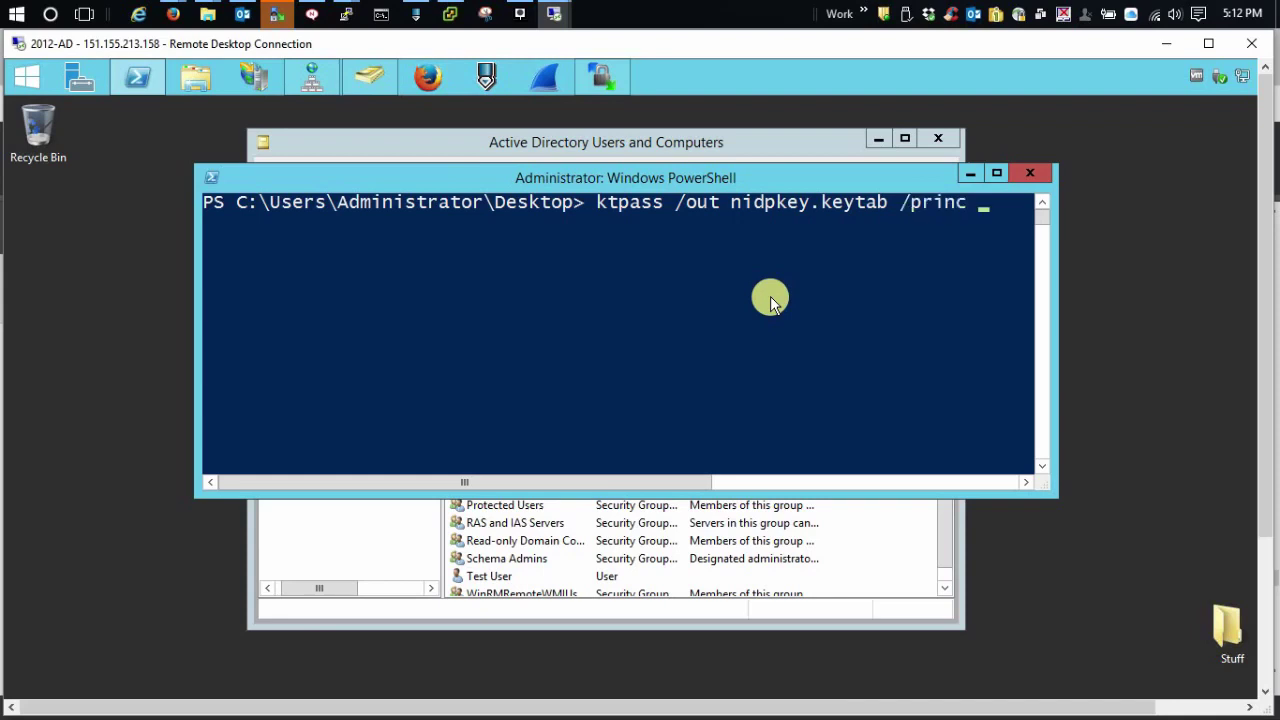
text(HTTP)
text(/)
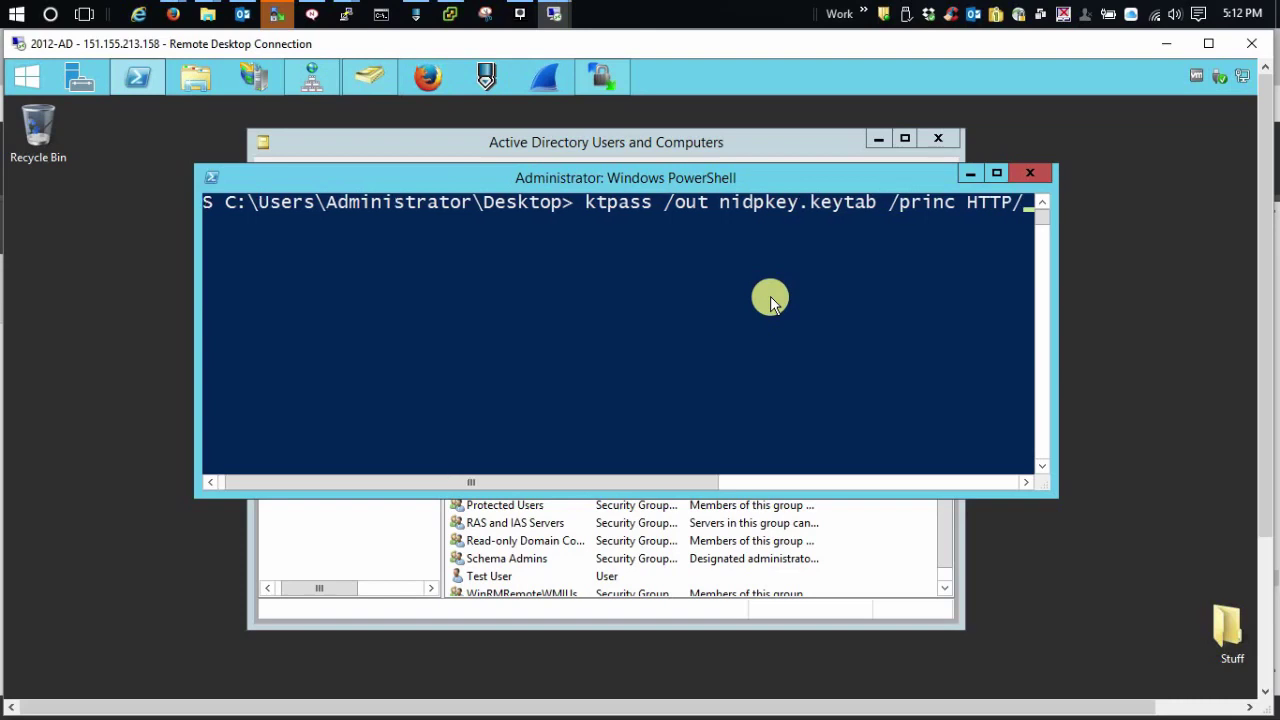
text(idp.j)
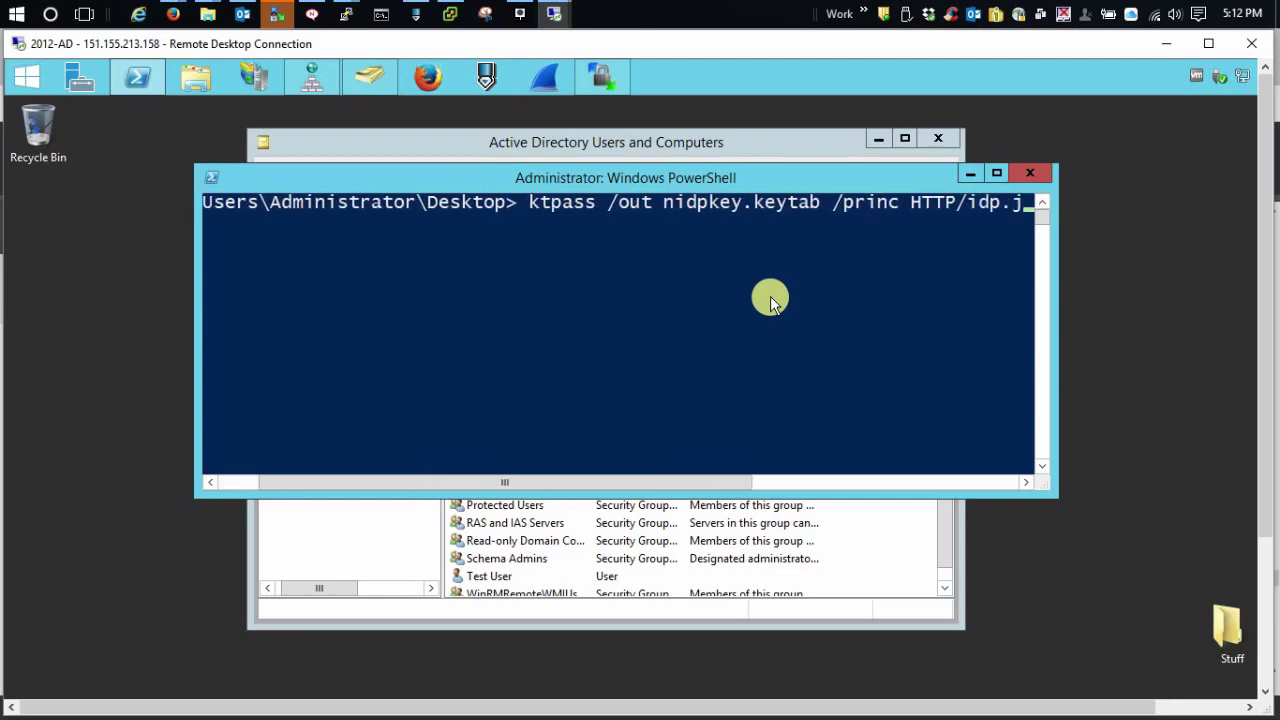
text(w4.com)
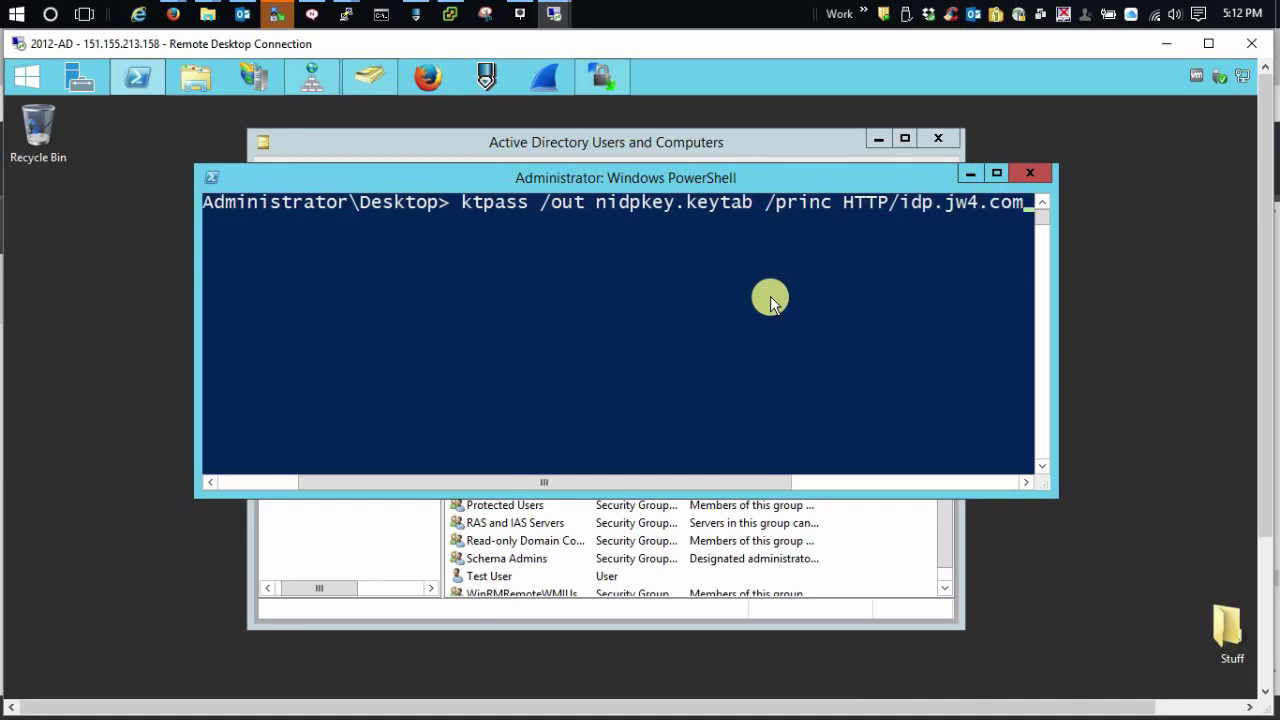
text(@)
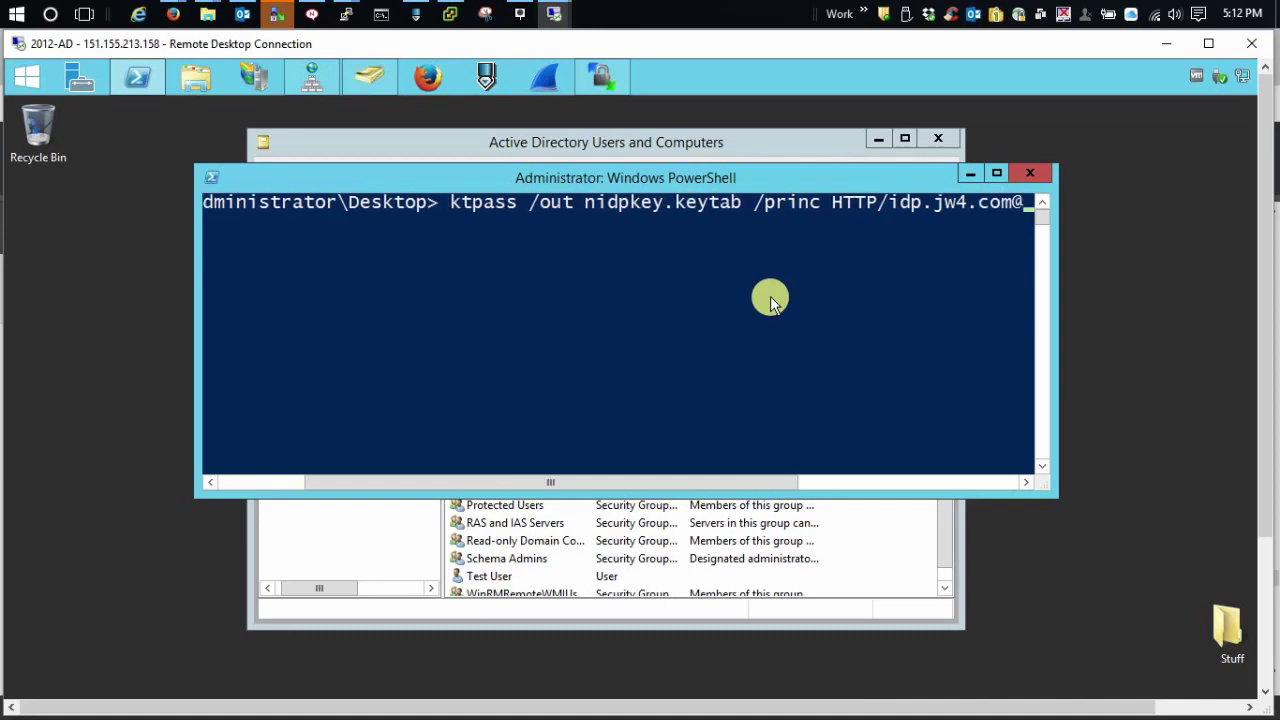
text(JW12.J)
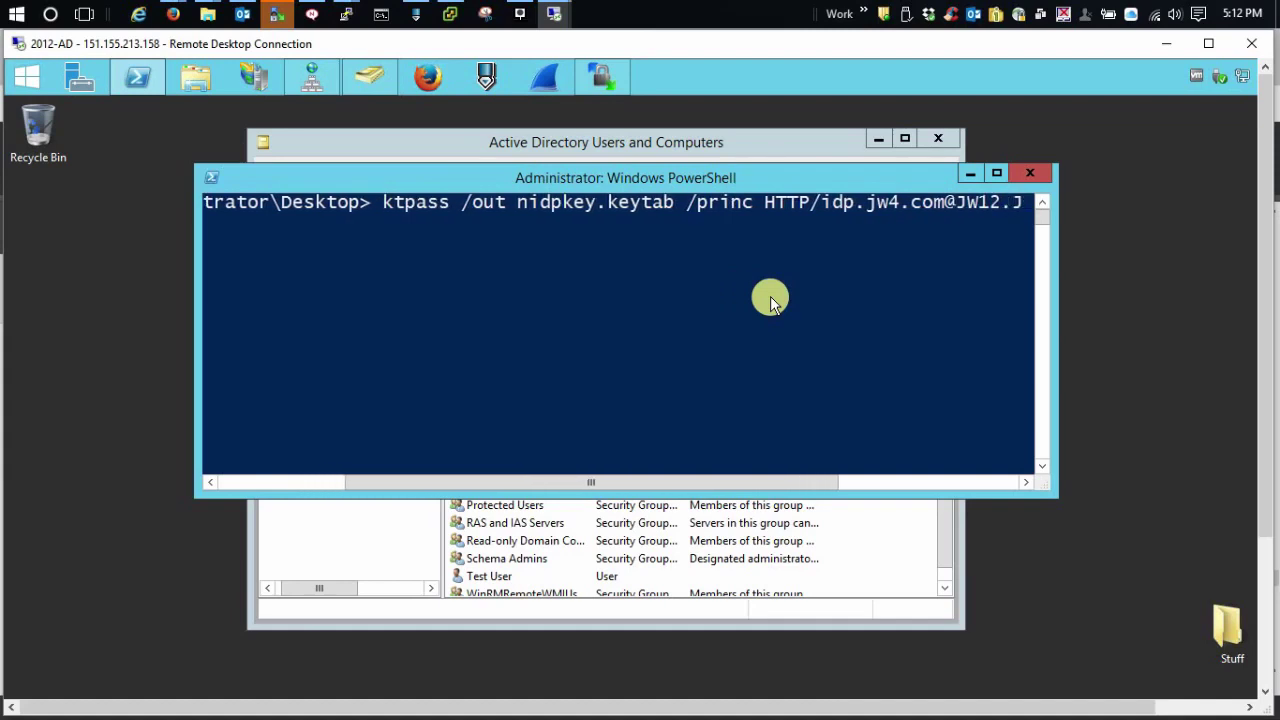
text(W.COM)
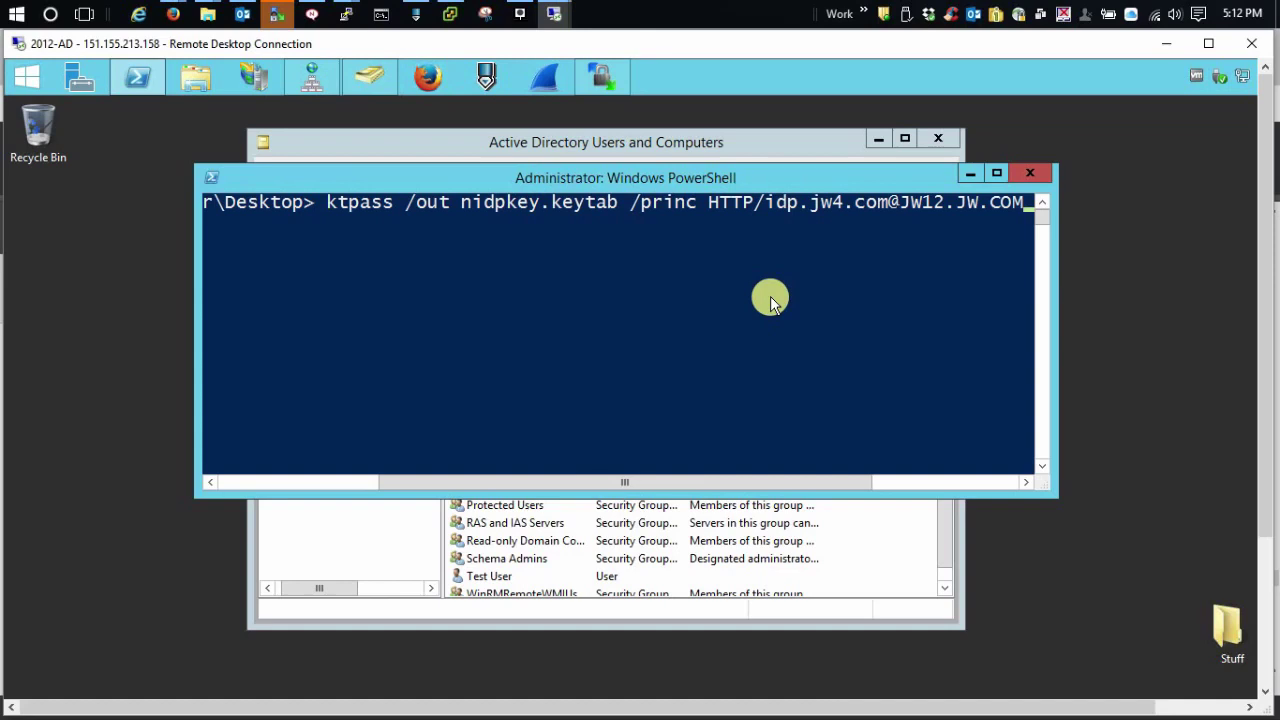
text( /ma)
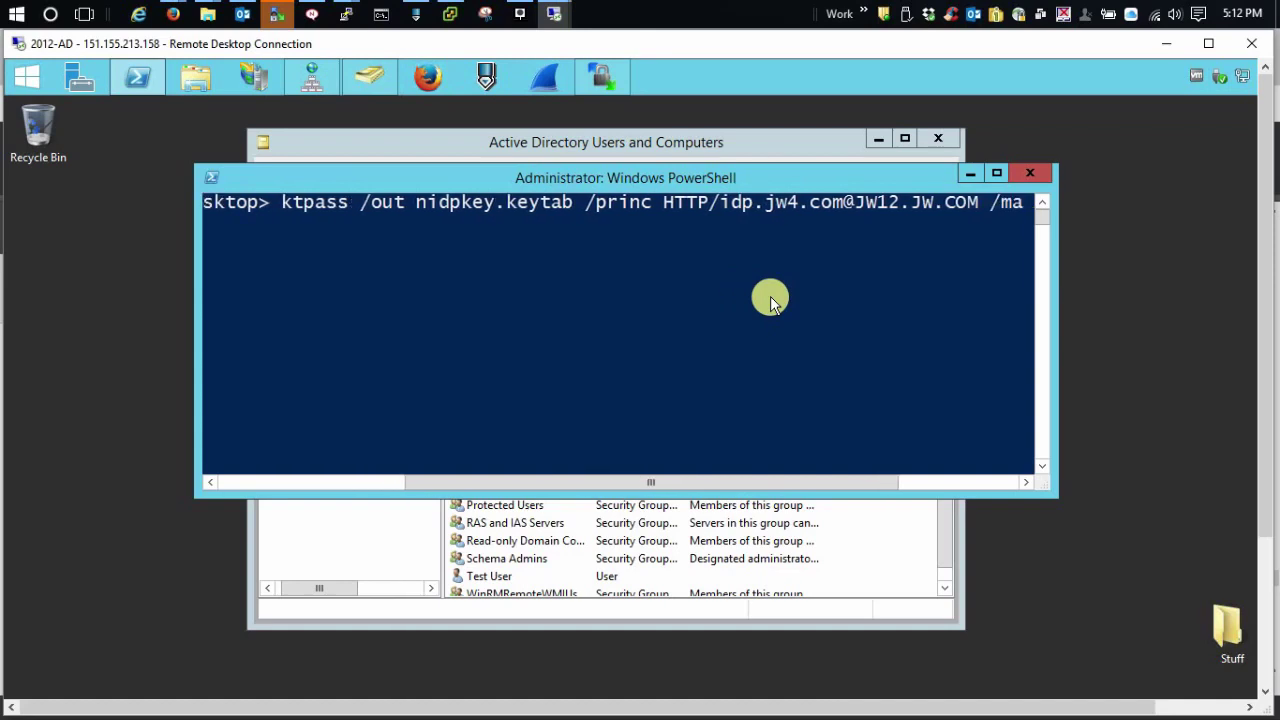
text(puser )
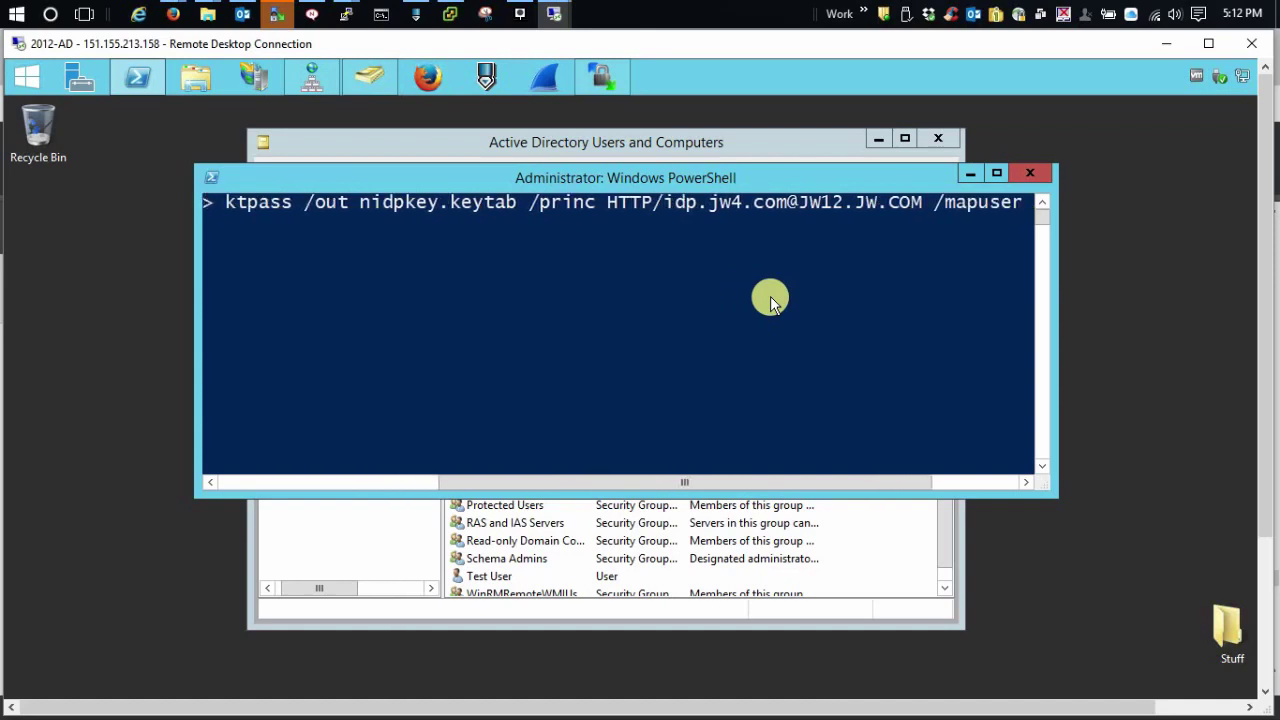
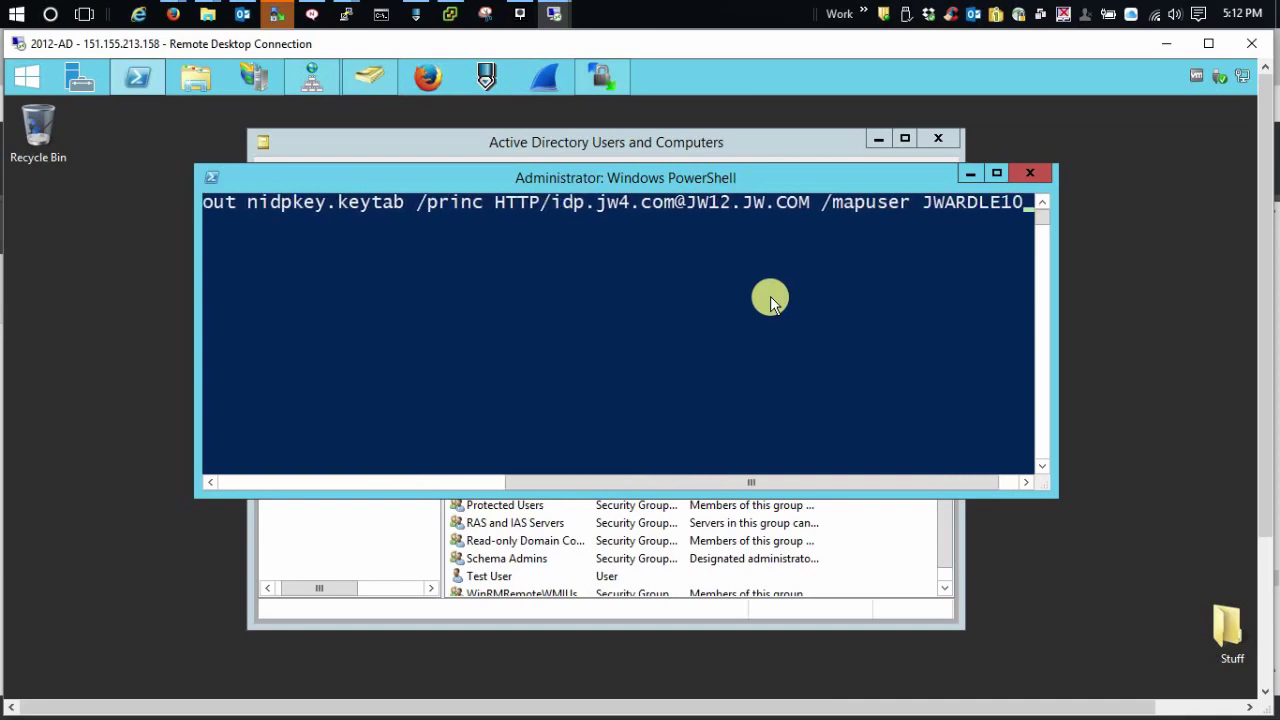
text(@JW12)
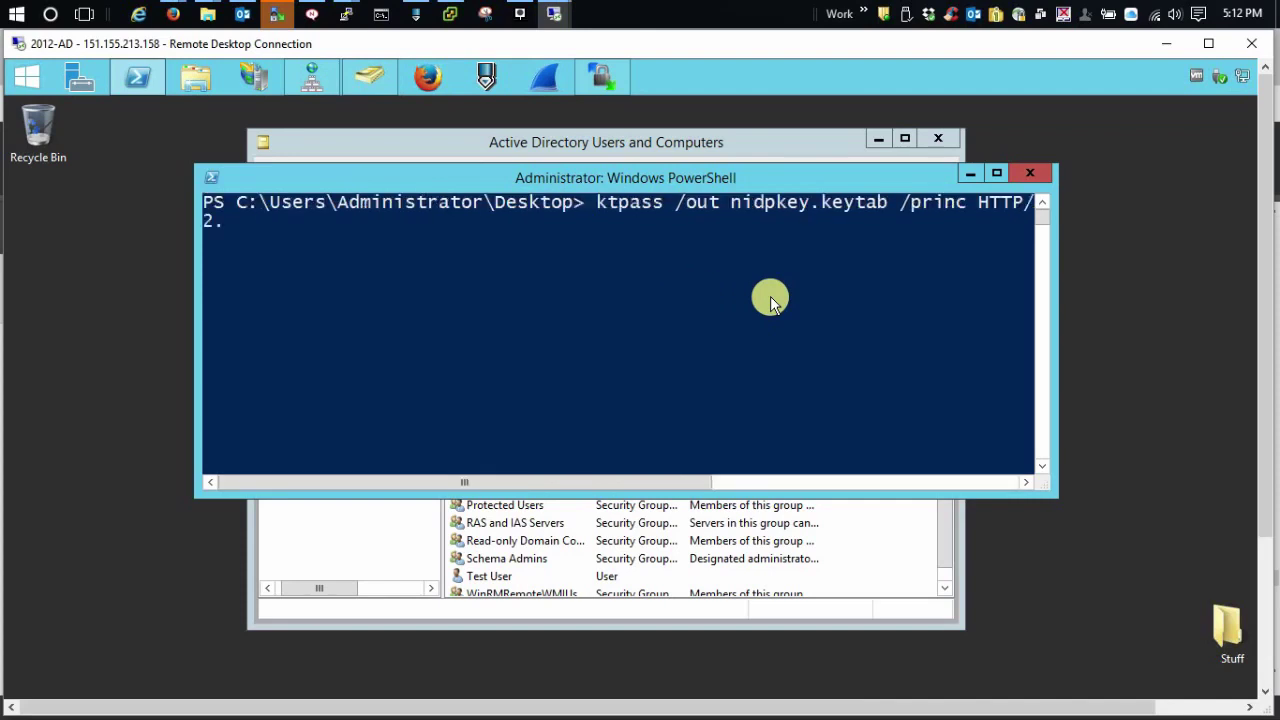
text(JW.C)
text(OM)
text( pass)
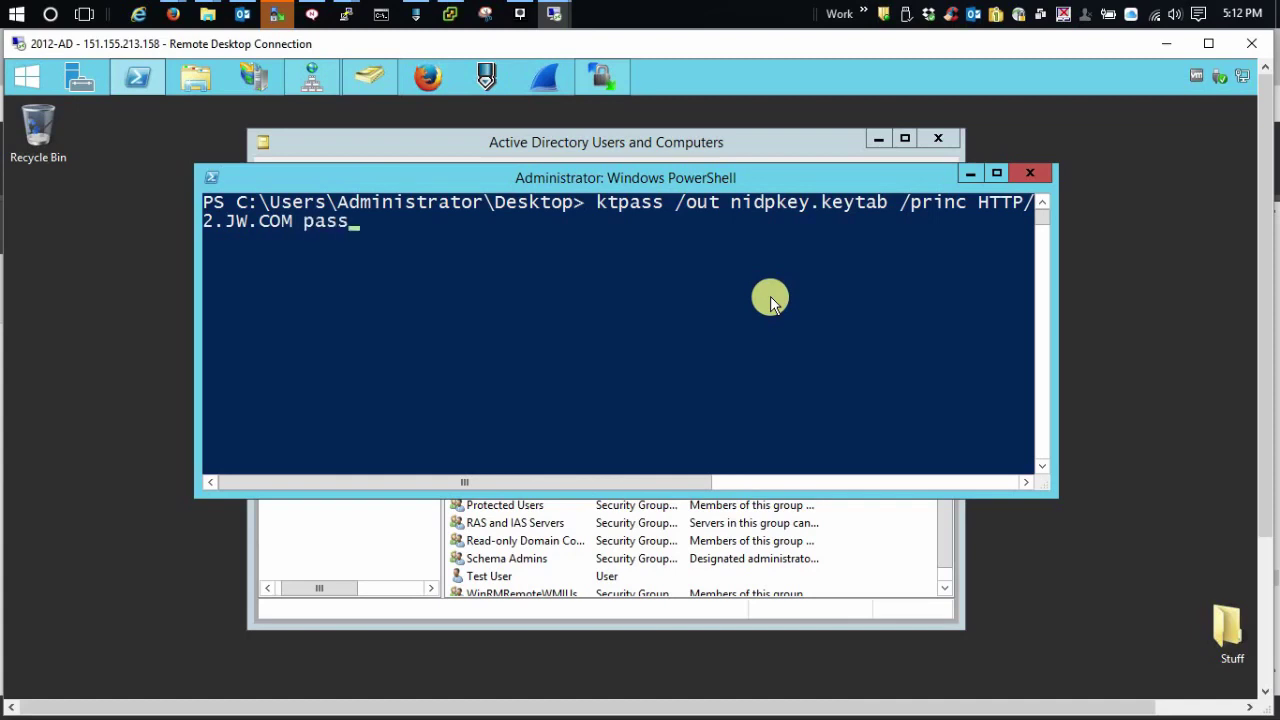
Correct the /pass option with the account password and run ktpass to create nidpkey.keytab.
key(BackSpace)
key(BackSpace)
key(BackSpace)
key(BackSpace)
text(/pass )
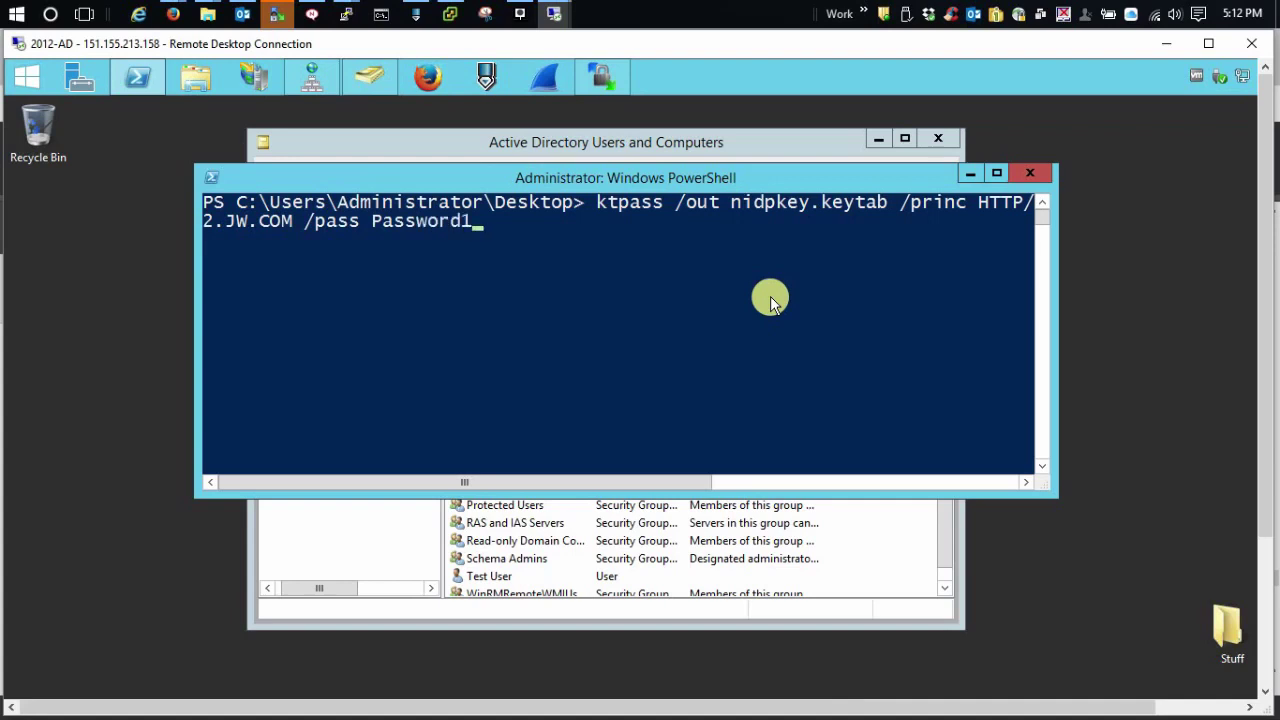
key(Return)
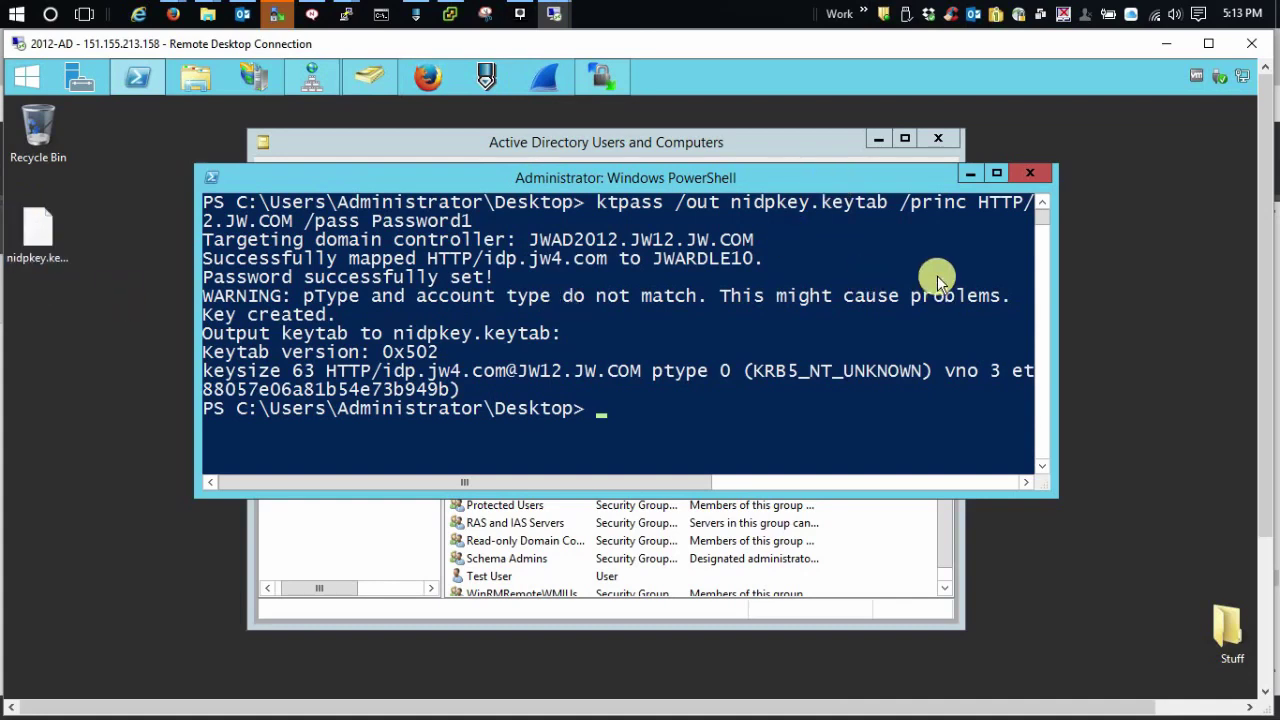
Upload nidpkey.keytab from the desktop to /opt/novell/jdk1.8.0_92/jre/lib/security via WinSCP.
click(612, 85)
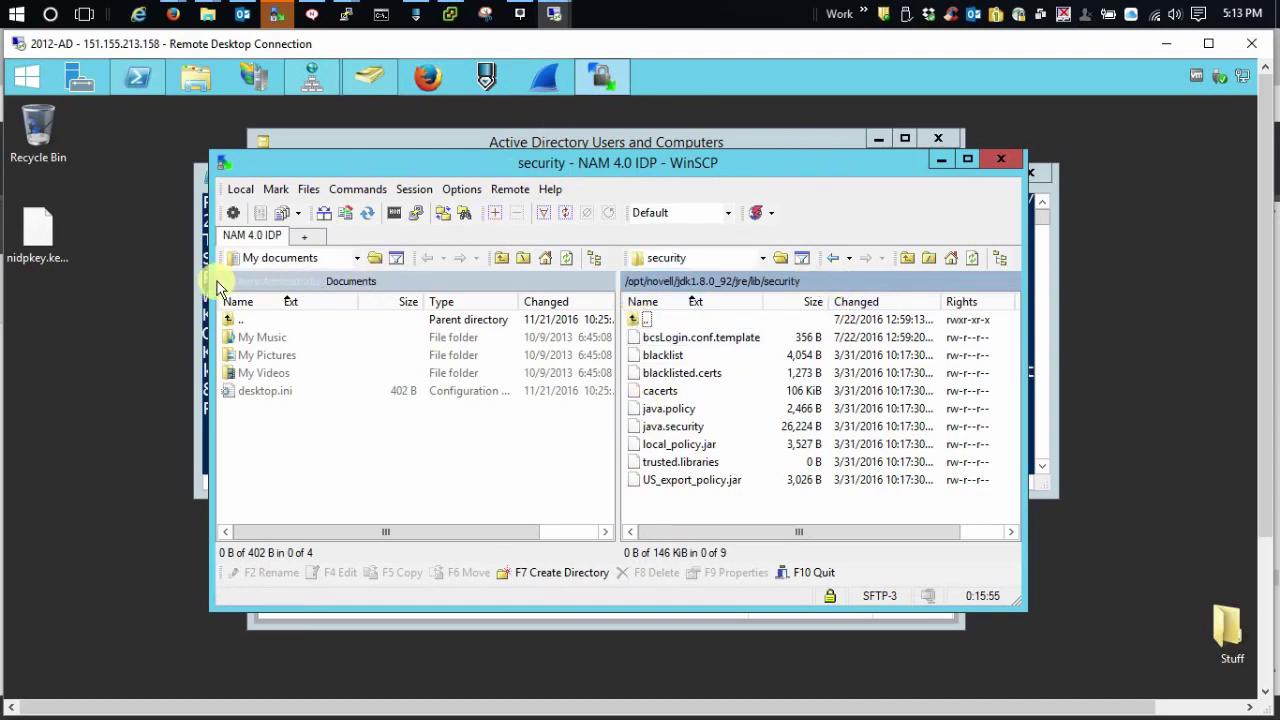
drag(40, 238, 717, 509)
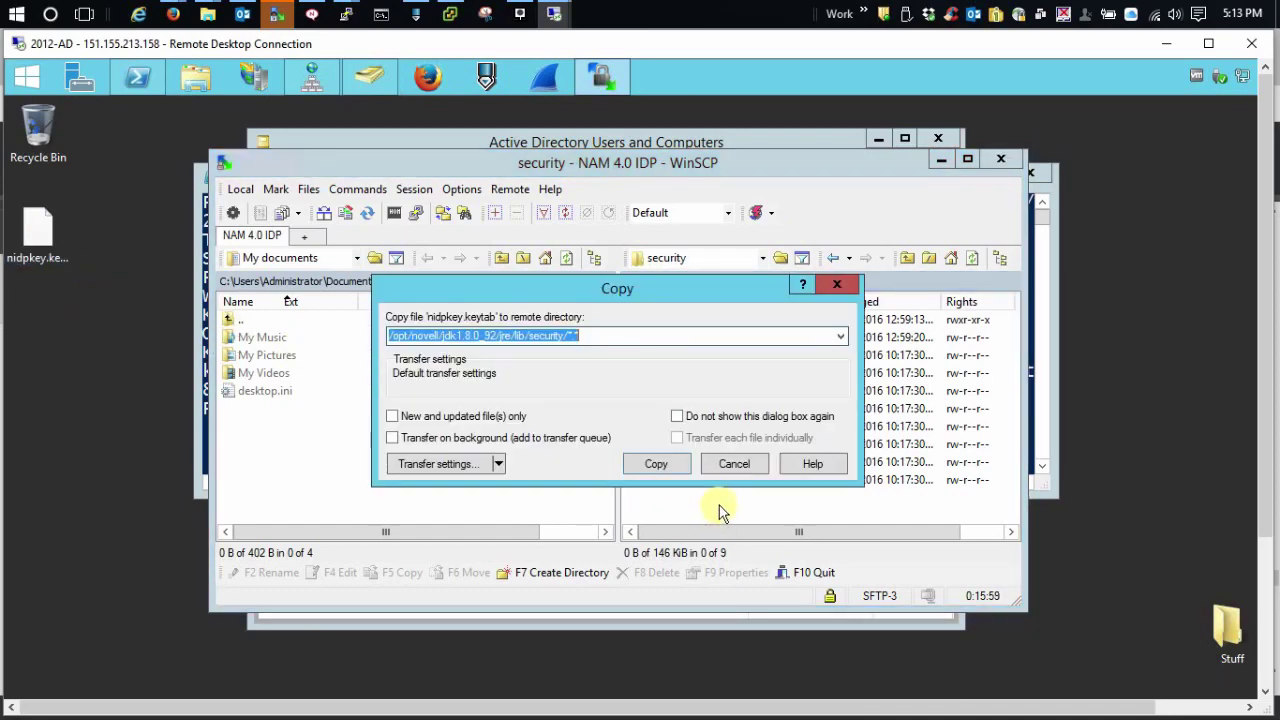
click(652, 466)
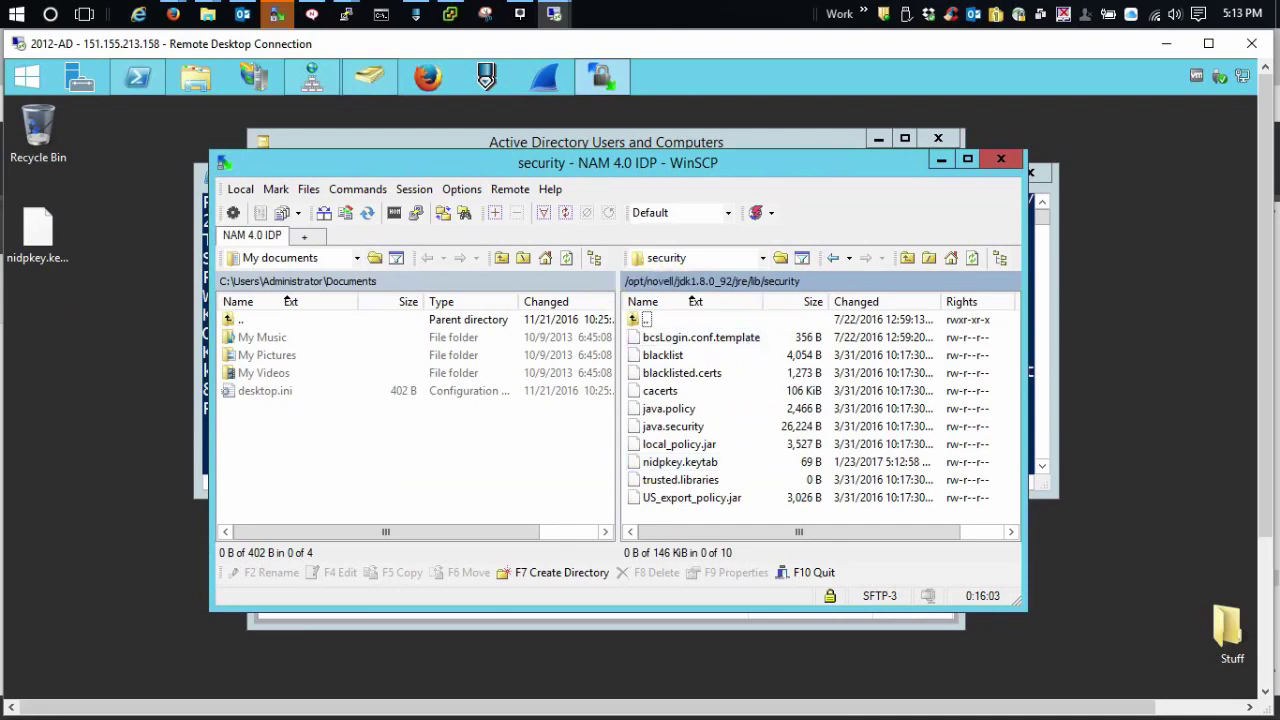
click(173, 14)
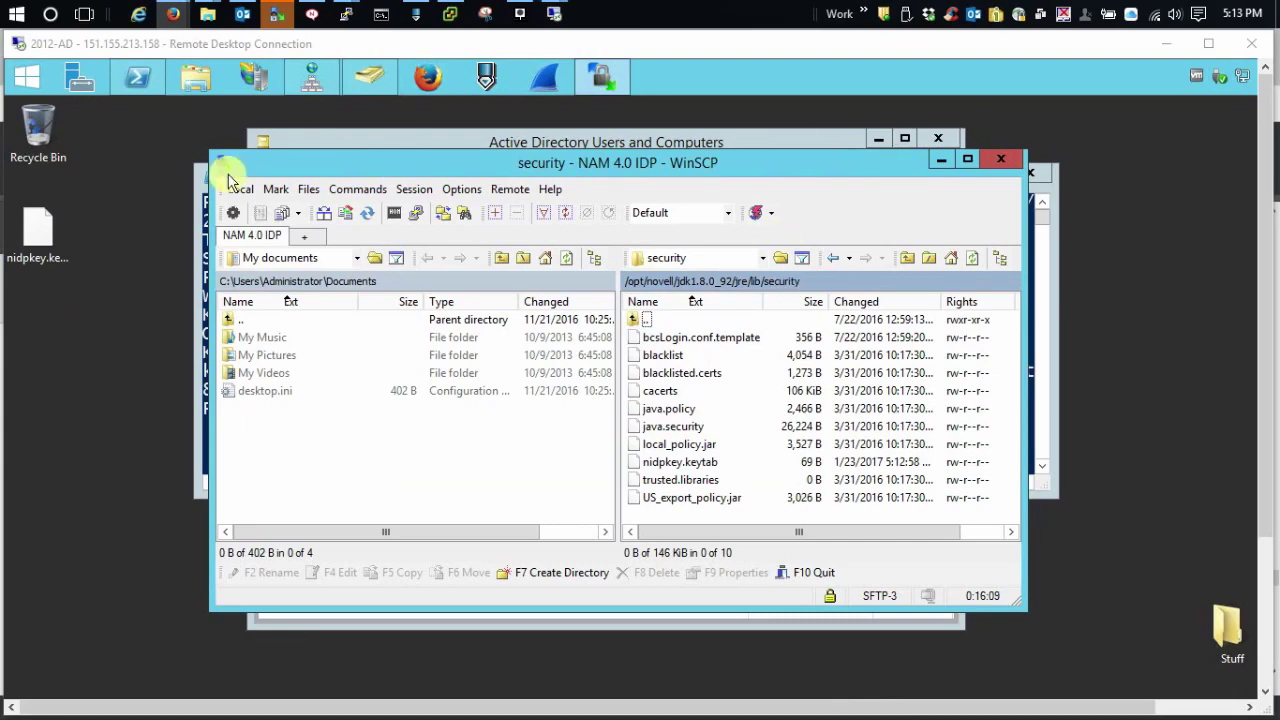
click(314, 76)
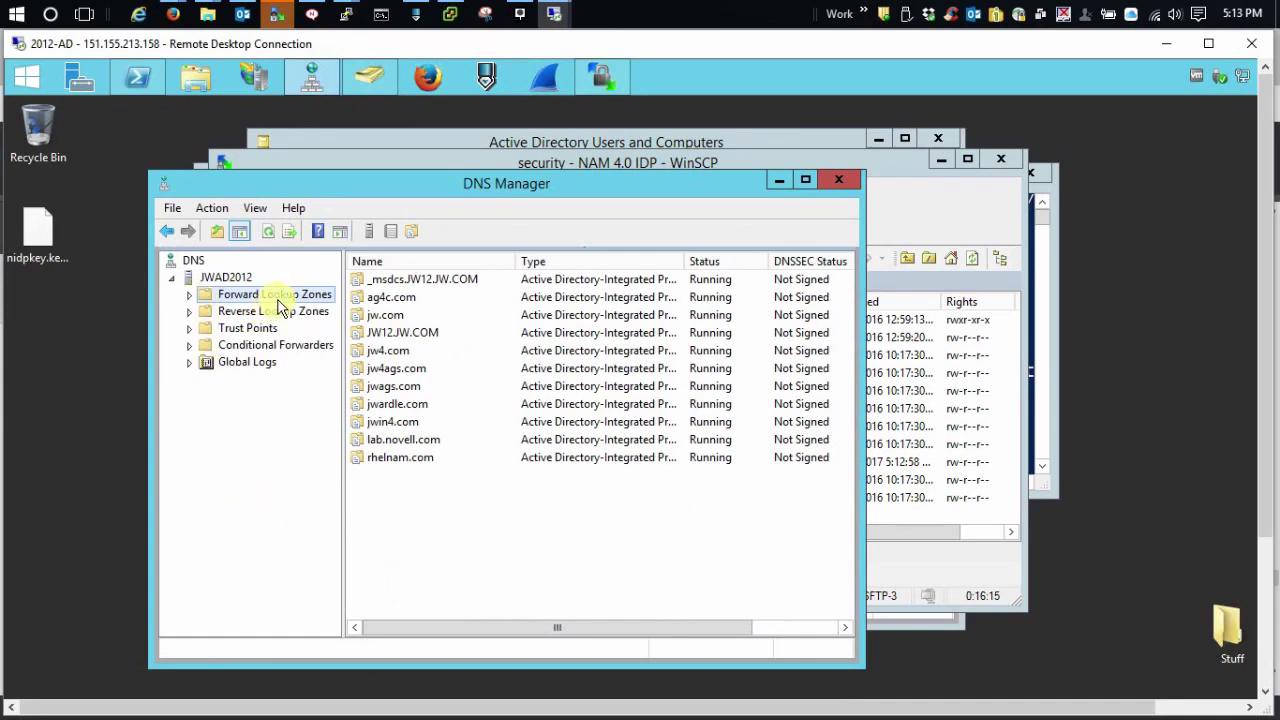
click(188, 297)
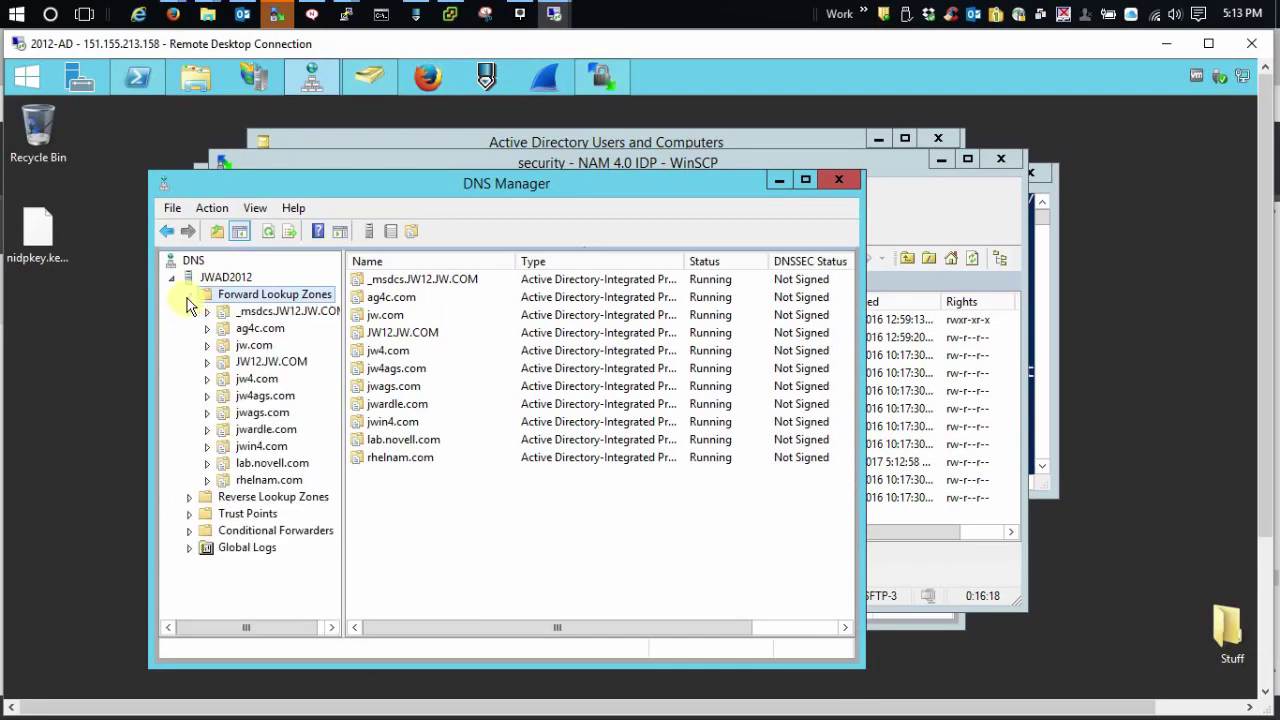
click(262, 364)
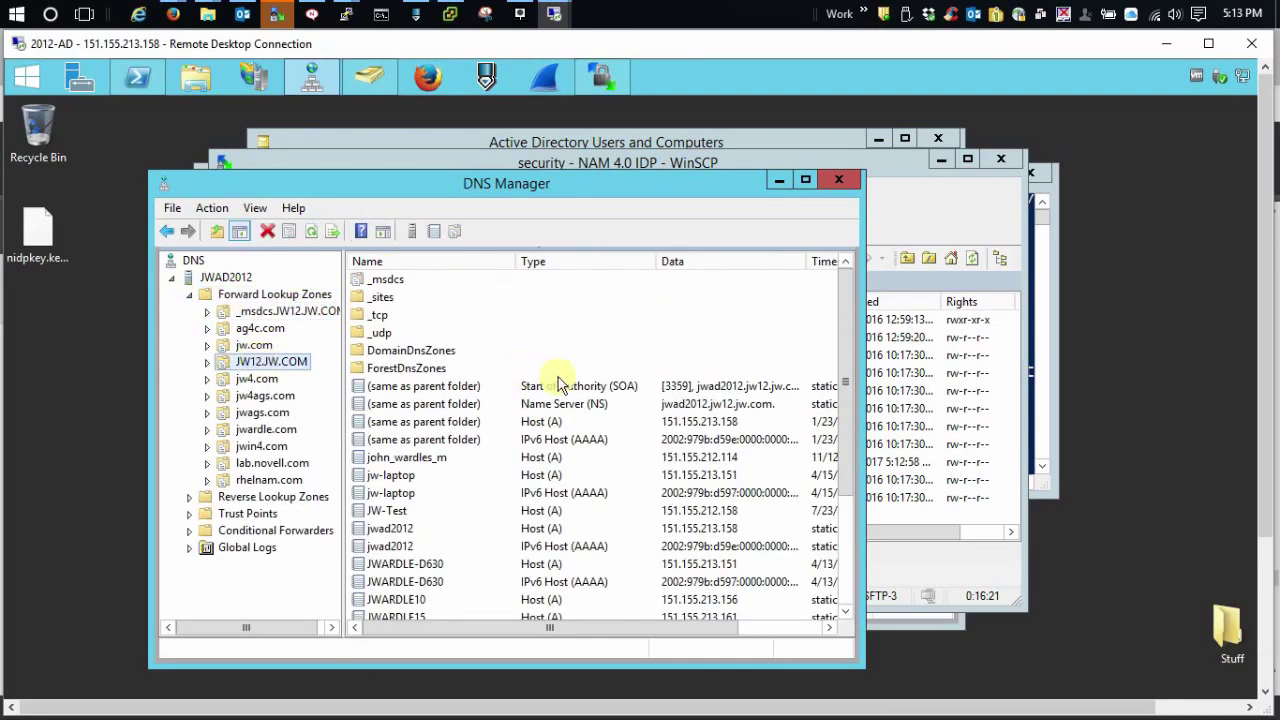
click(405, 600)
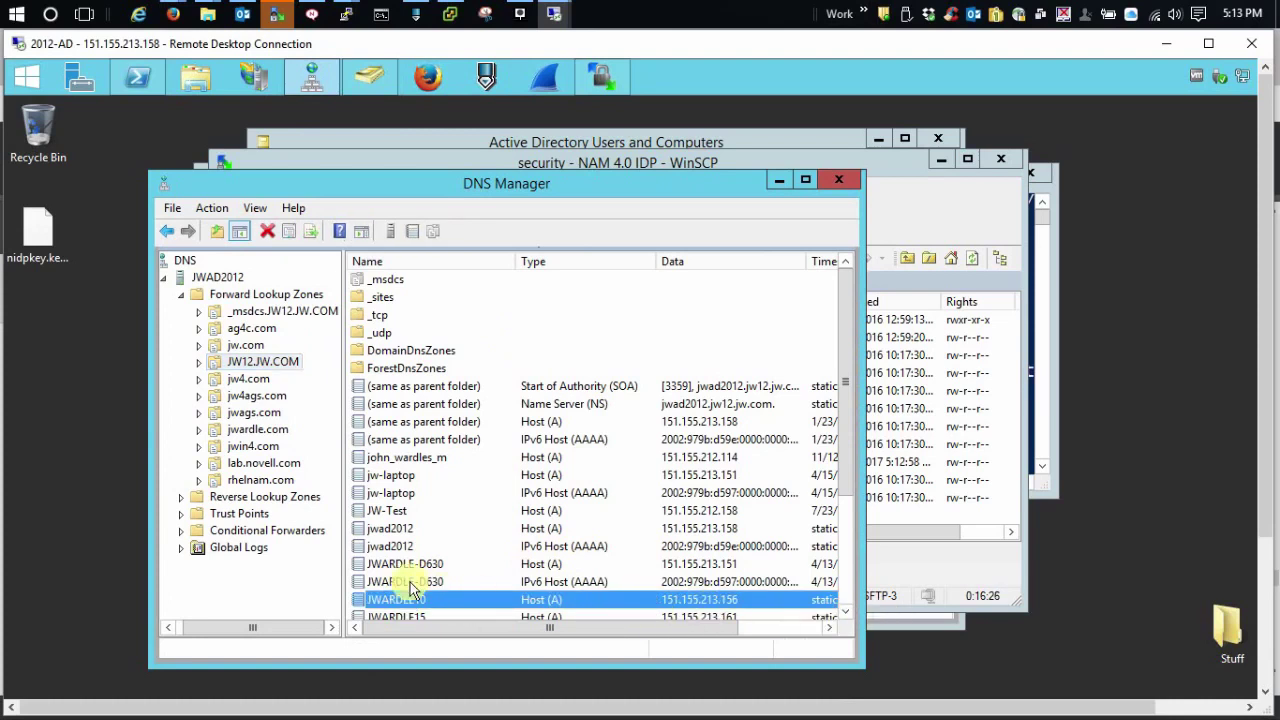